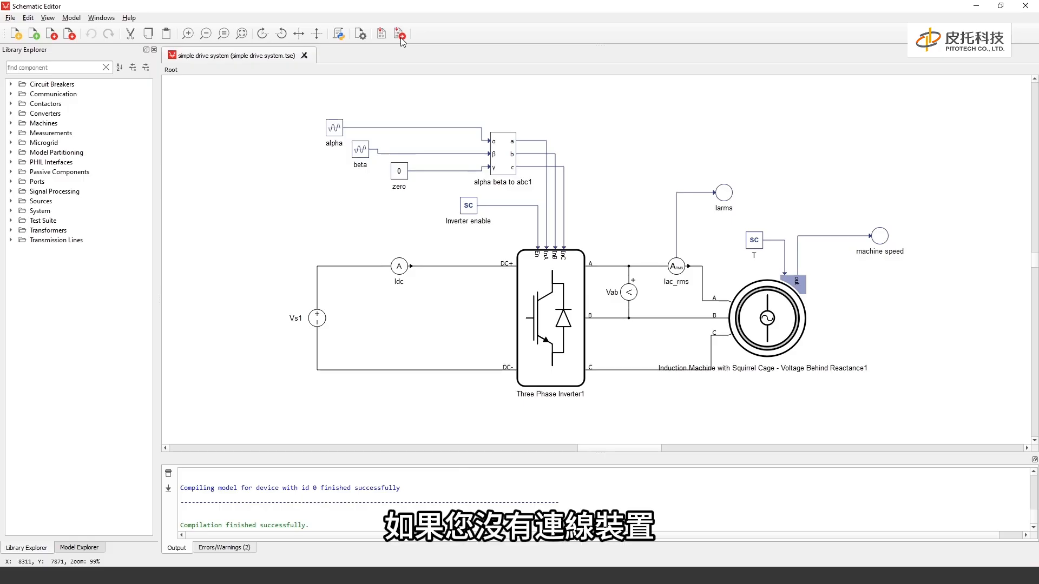
Load the compiled simple drive system model into HIL SCADA and run it on the Virtual Device
click(401, 36)
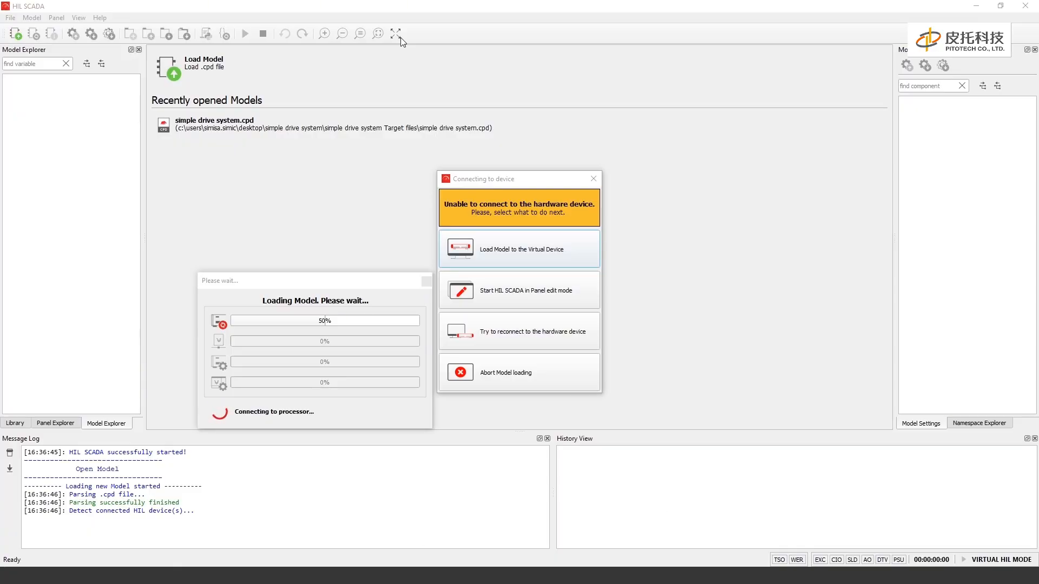
click(587, 249)
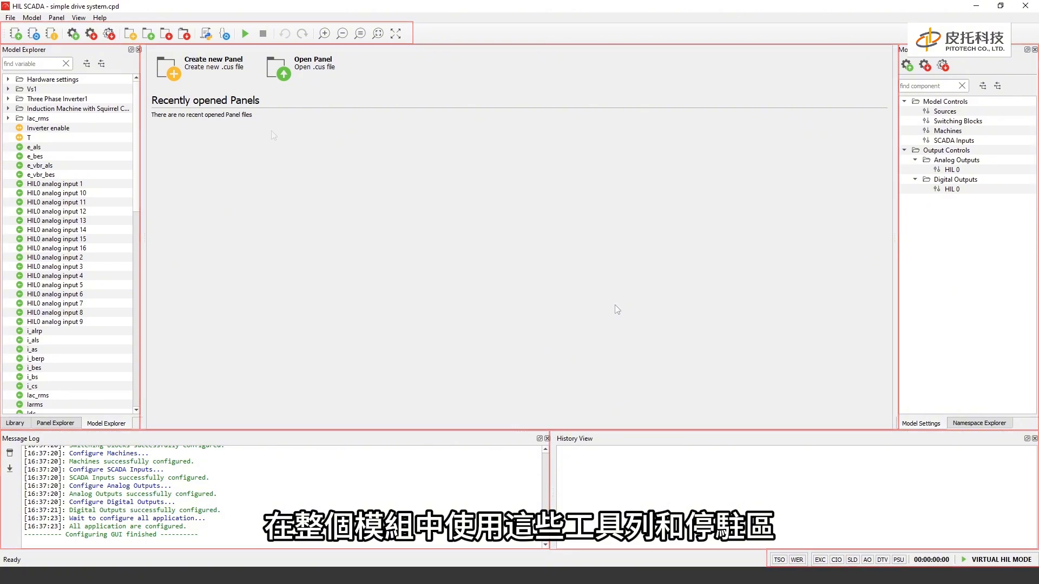
Create a new SCADA panel and start the simulation
click(223, 80)
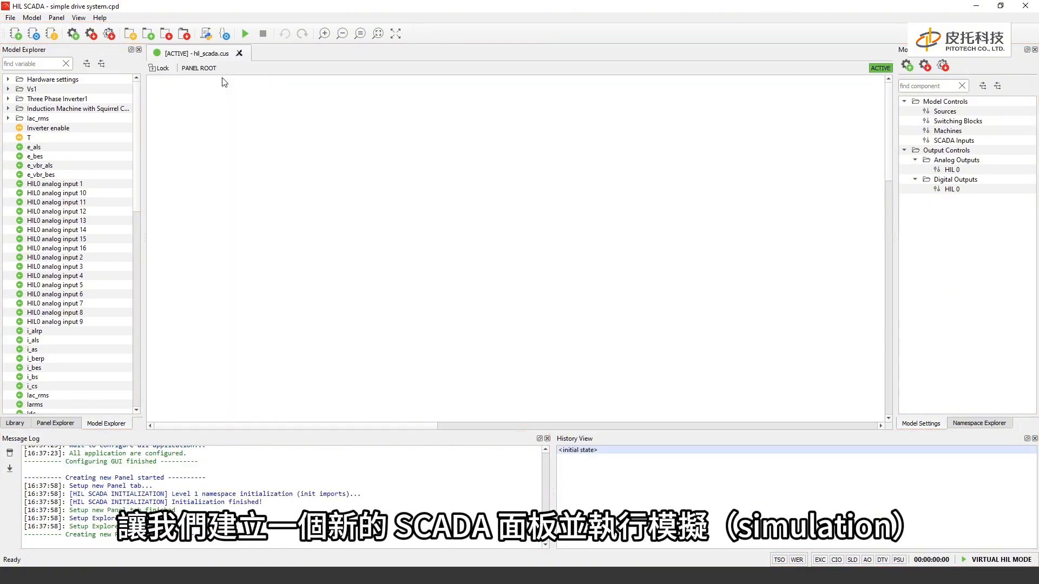
click(248, 37)
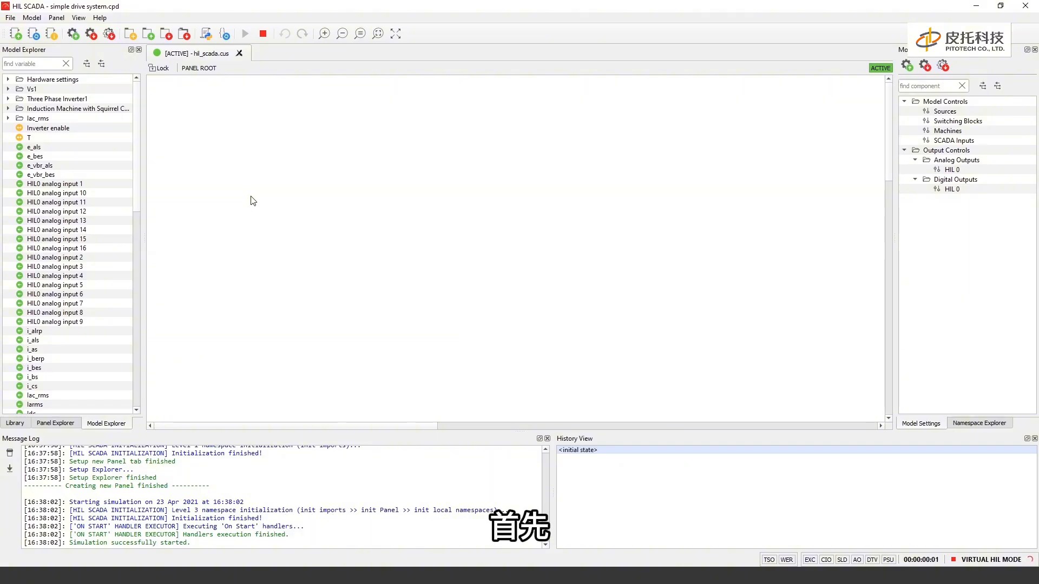
Find the machine speed signal in the model and place it on the panel to open its widget choices
scroll(92, 218, down, 7)
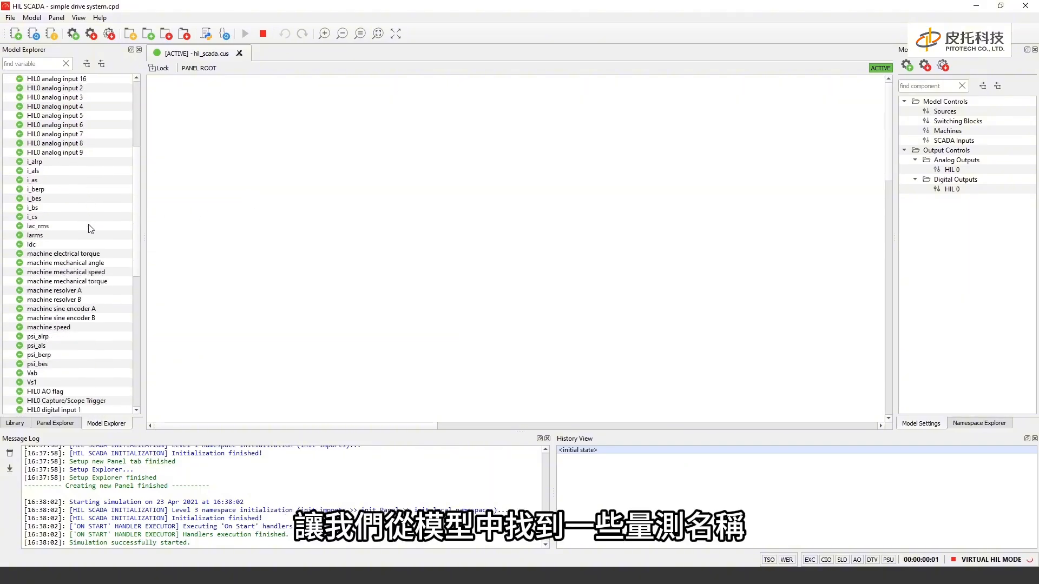
scroll(92, 249, up, 1)
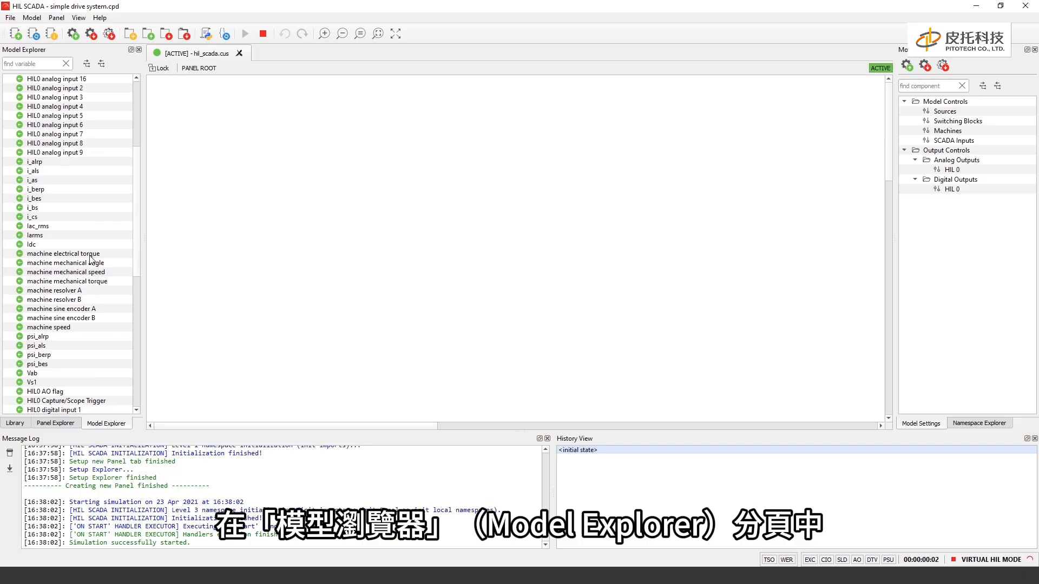
click(67, 328)
click(48, 237)
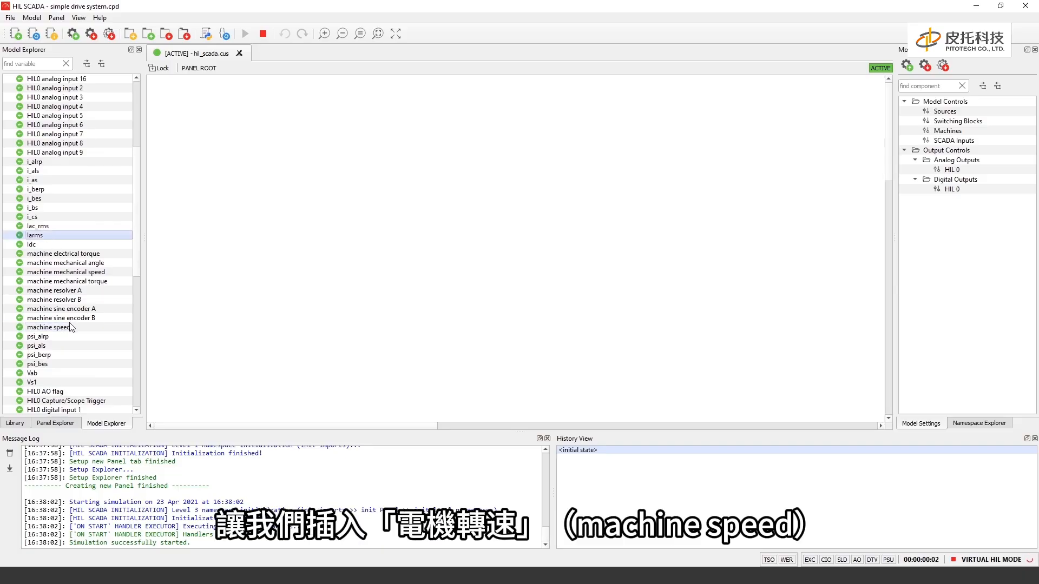
drag(69, 328, 252, 254)
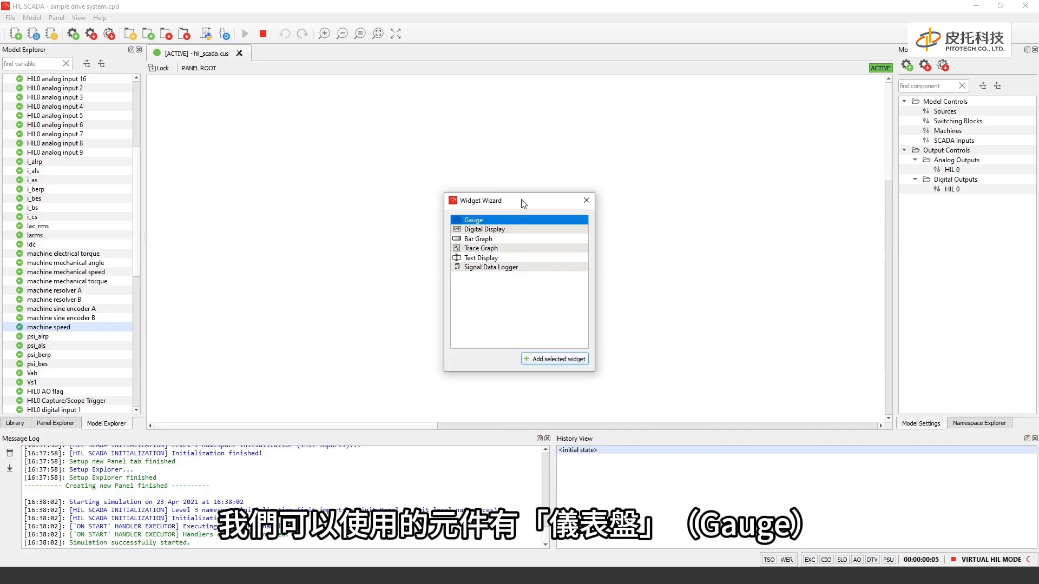
Add a Trace Graph widget for machine speed and move it to the right of the panel's centre
click(508, 229)
click(509, 239)
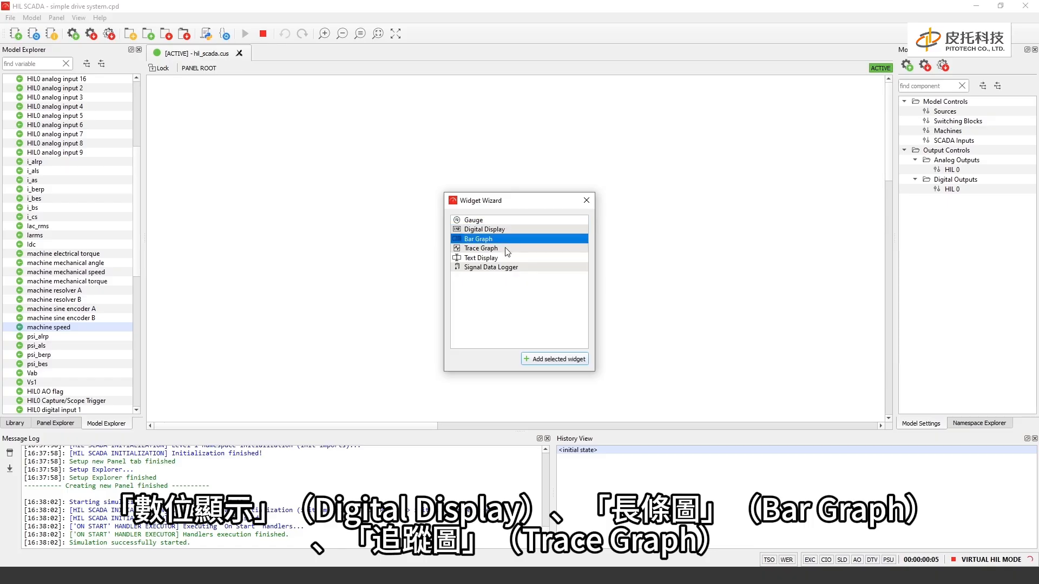
click(505, 249)
click(505, 258)
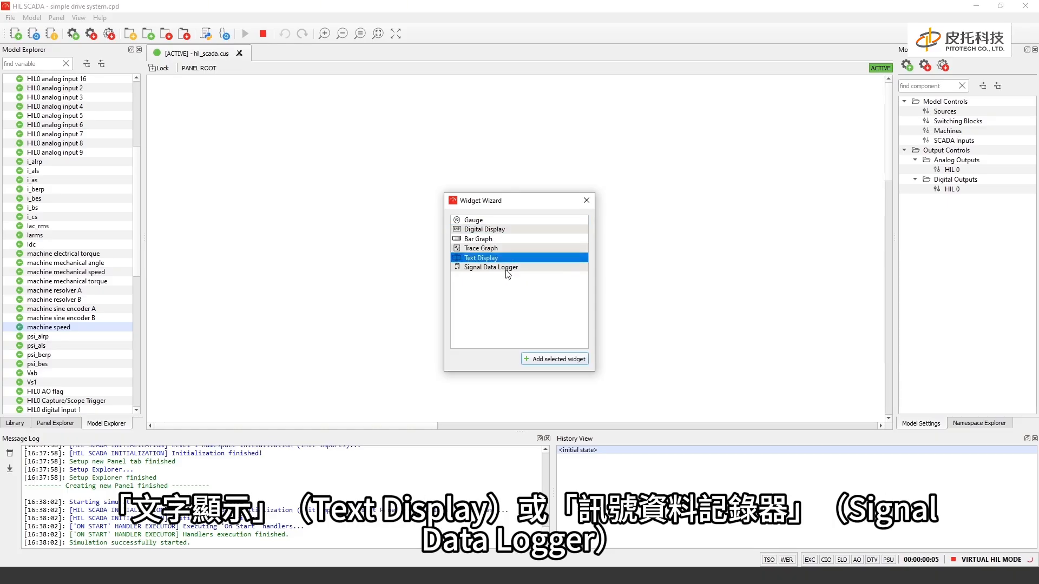
click(507, 269)
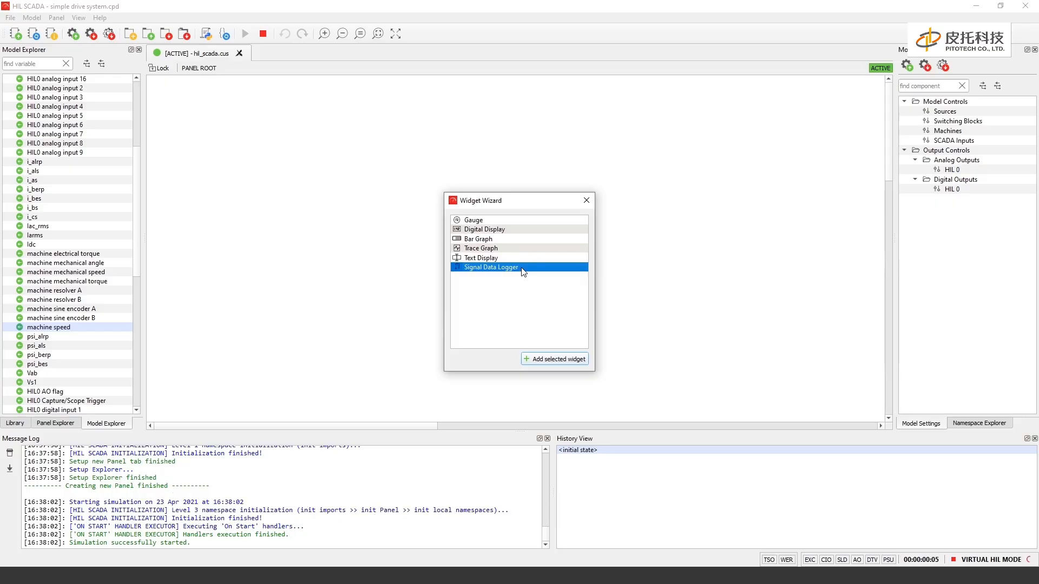
click(507, 240)
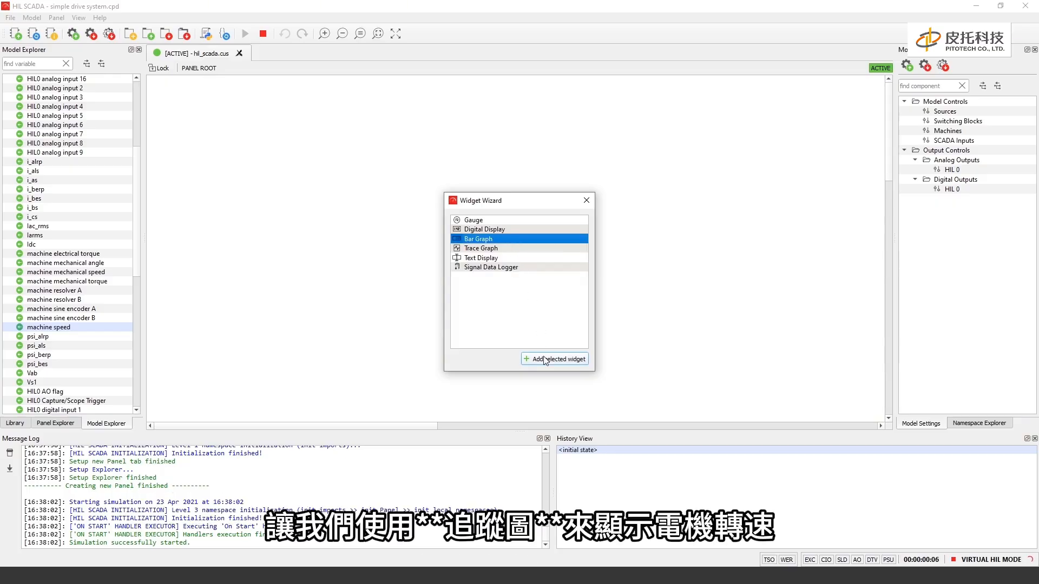
click(496, 249)
click(555, 360)
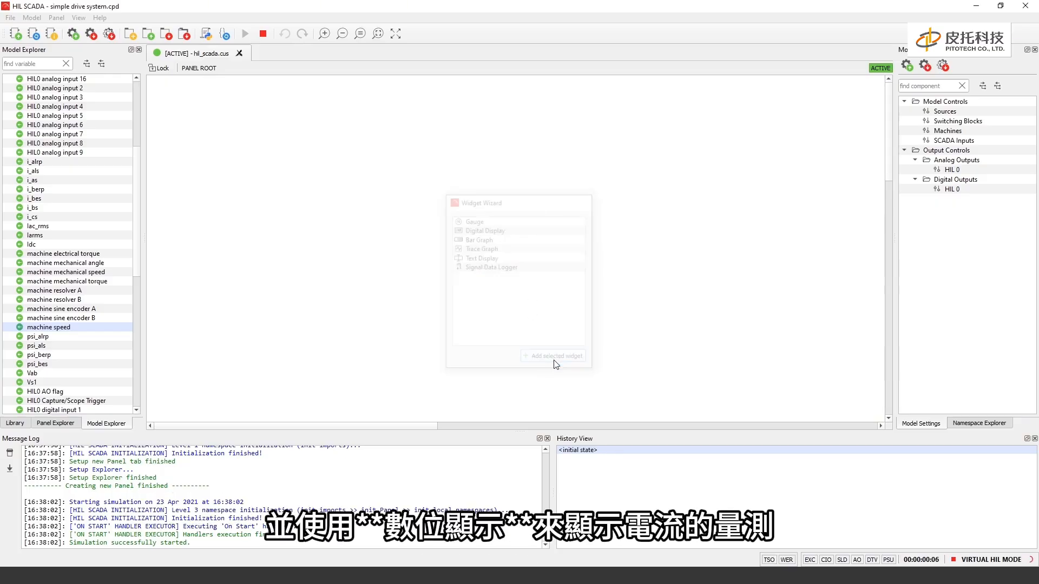
drag(423, 293, 678, 241)
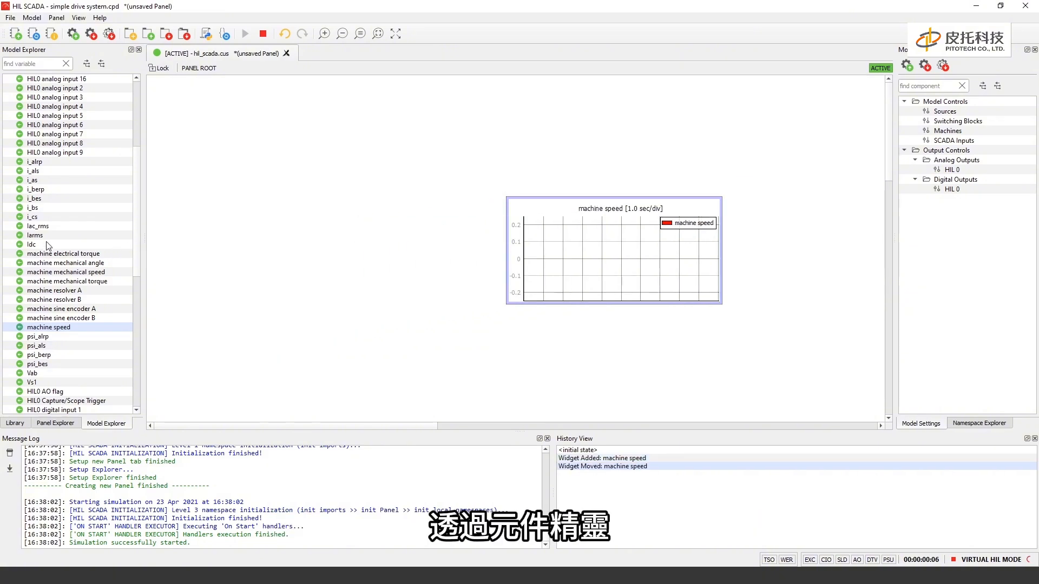
Add a Digital Display widget for the Iarms signal, to the left of the machine speed graph
drag(45, 238, 297, 212)
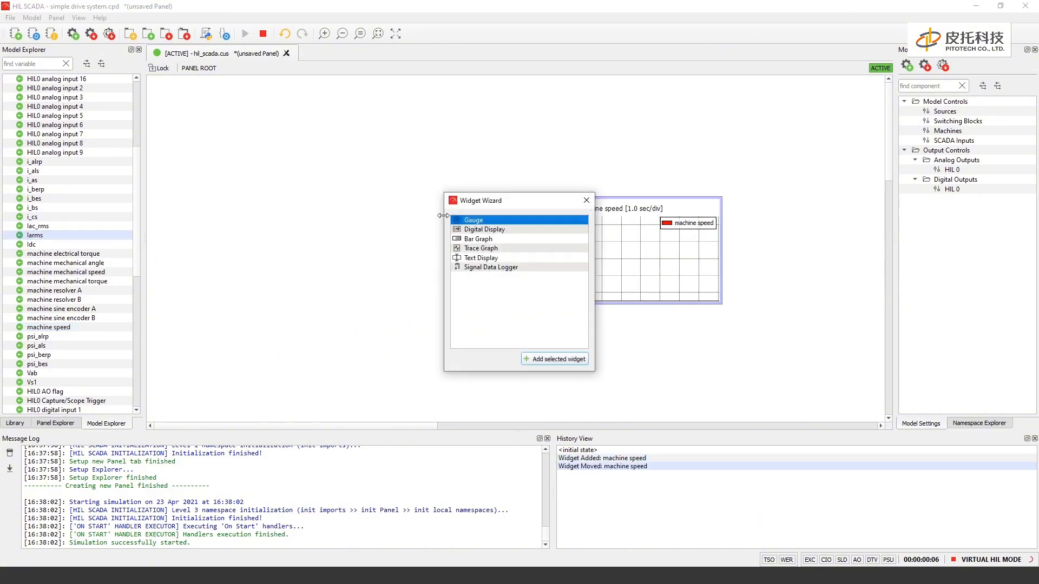
click(480, 231)
click(555, 360)
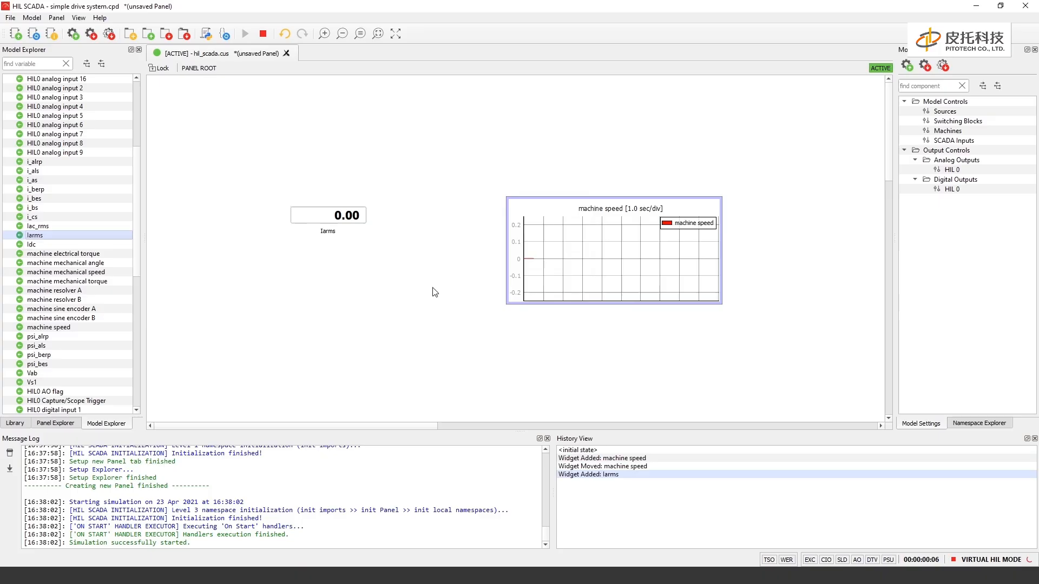
click(329, 229)
click(336, 240)
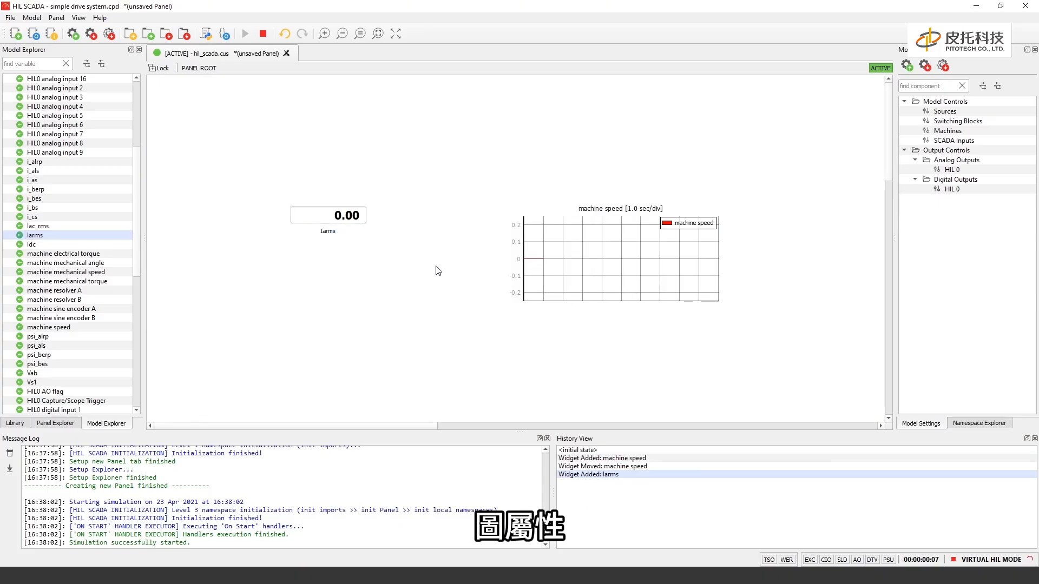
Turn off Y-axis auto scale for the machine speed trace graph and set its Y axis range from -200 to 200
double_click(589, 258)
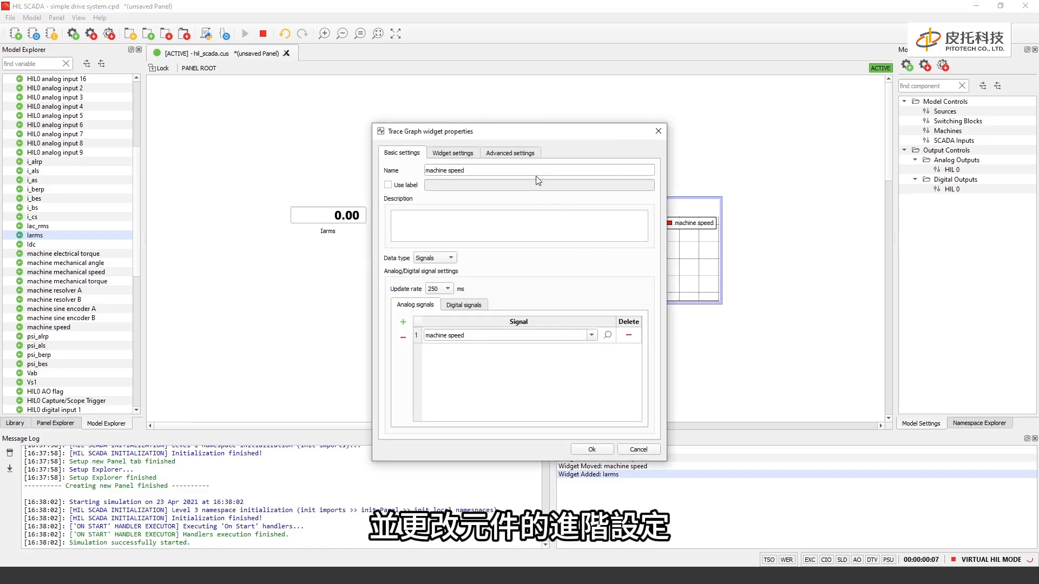
click(530, 156)
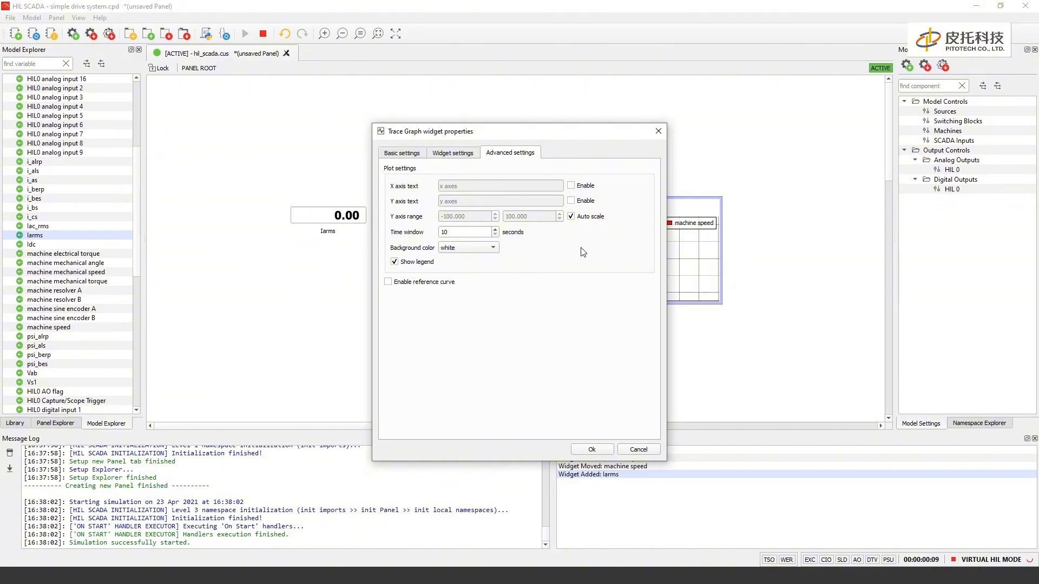
click(570, 218)
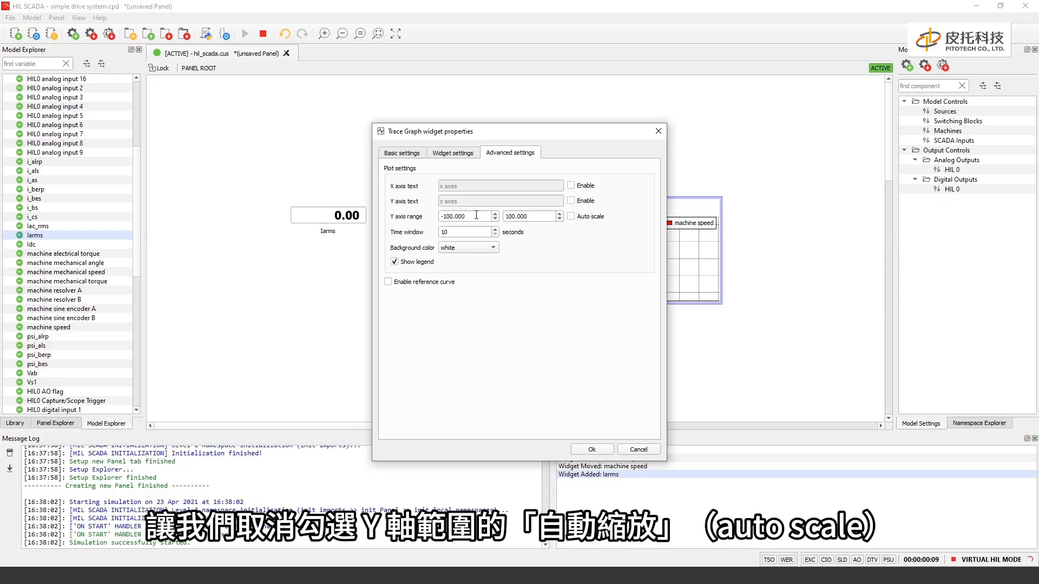
drag(475, 216, 428, 216)
text(-)
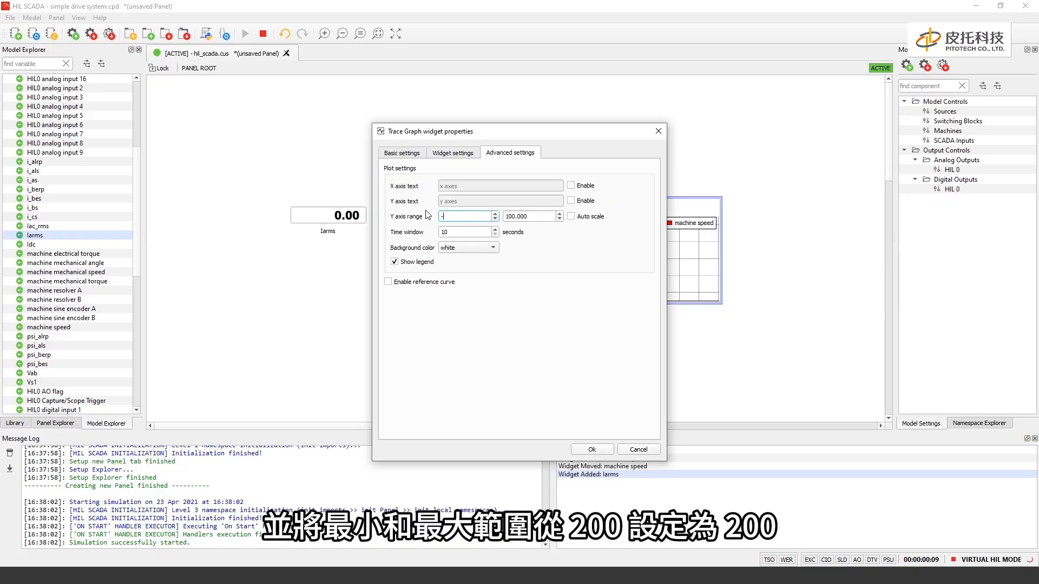
text(200)
key(Tab)
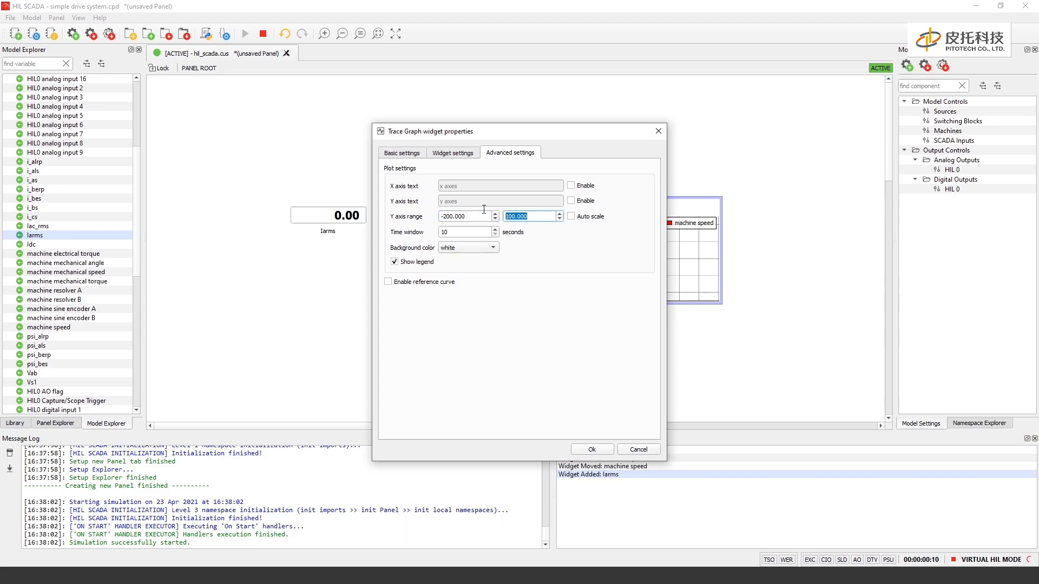
text(200)
click(592, 449)
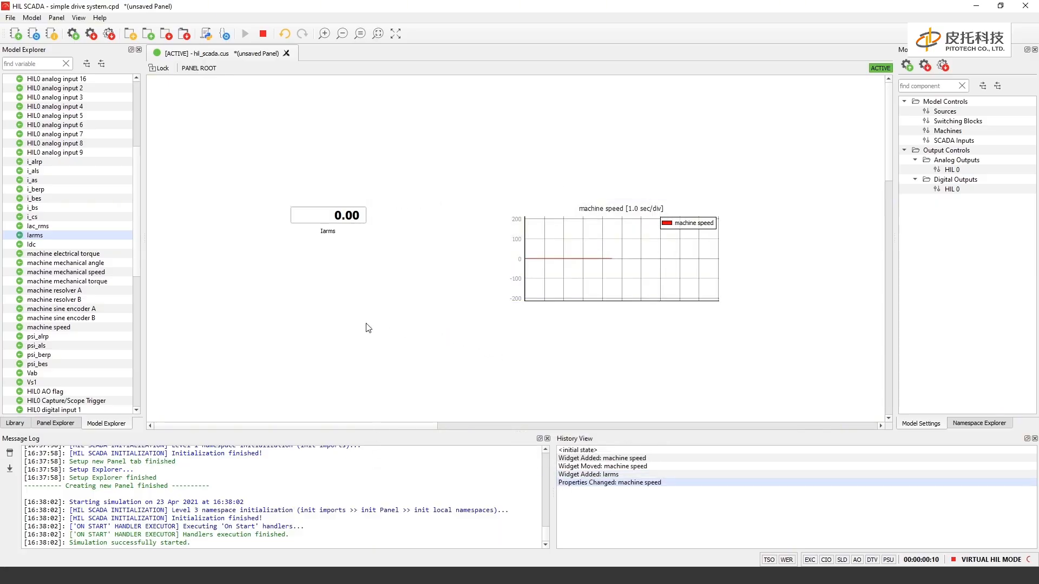
Add a Gauge widget between the Iarms display and the trace graph, and name it Speed
click(15, 423)
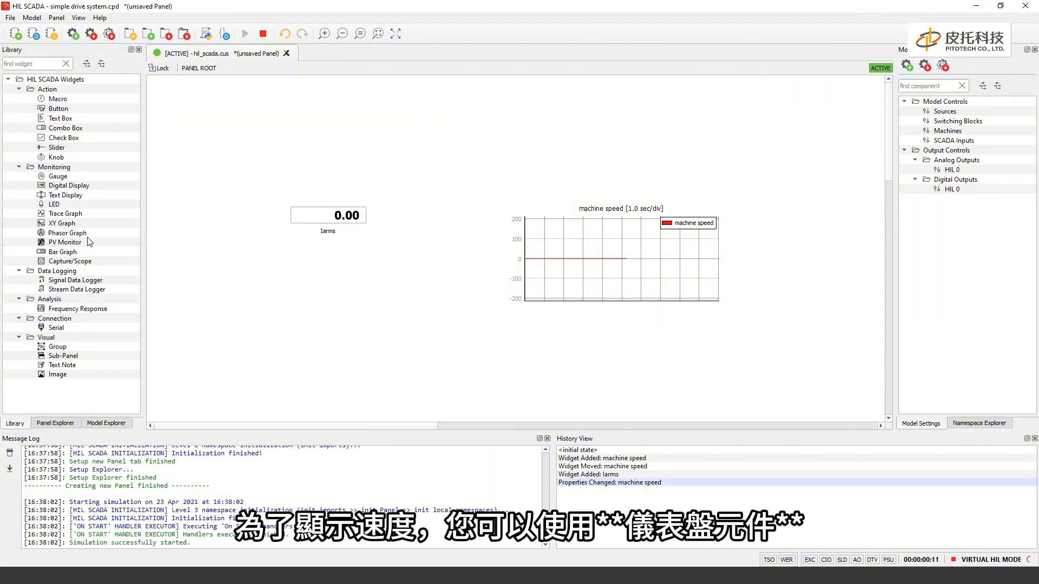
drag(65, 181, 423, 286)
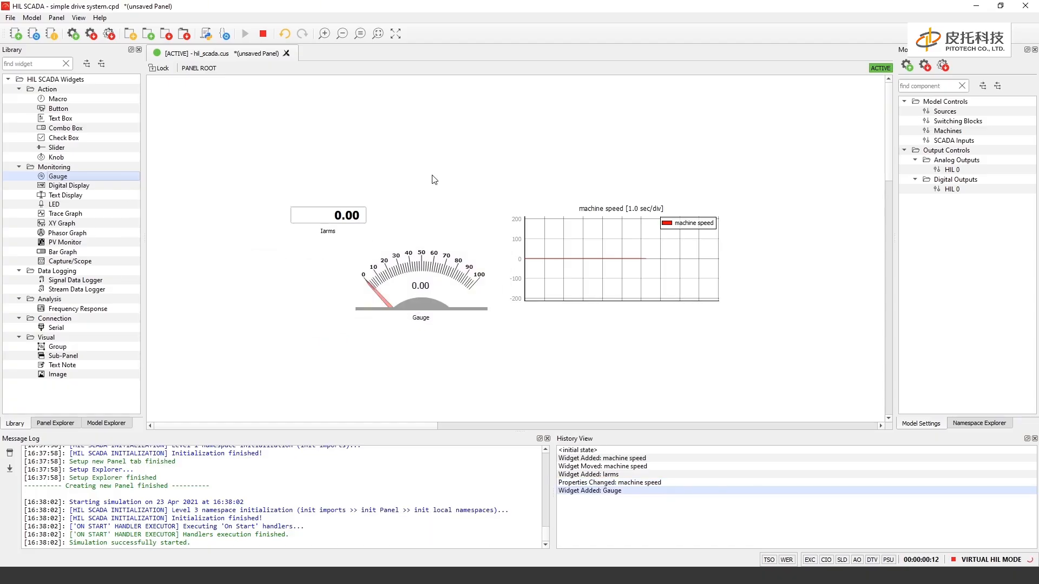
double_click(435, 257)
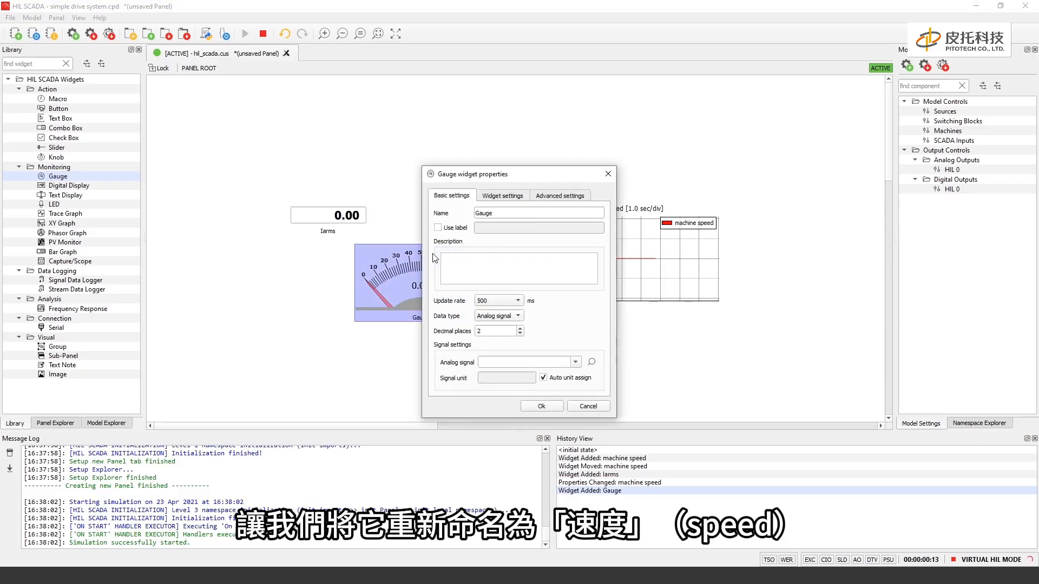
double_click(493, 211)
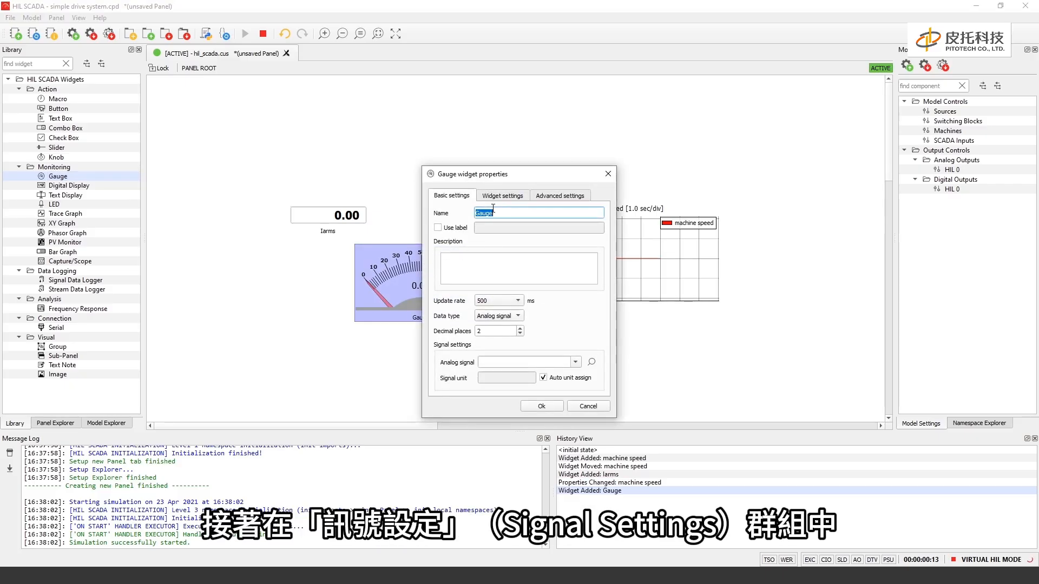
text(Speed)
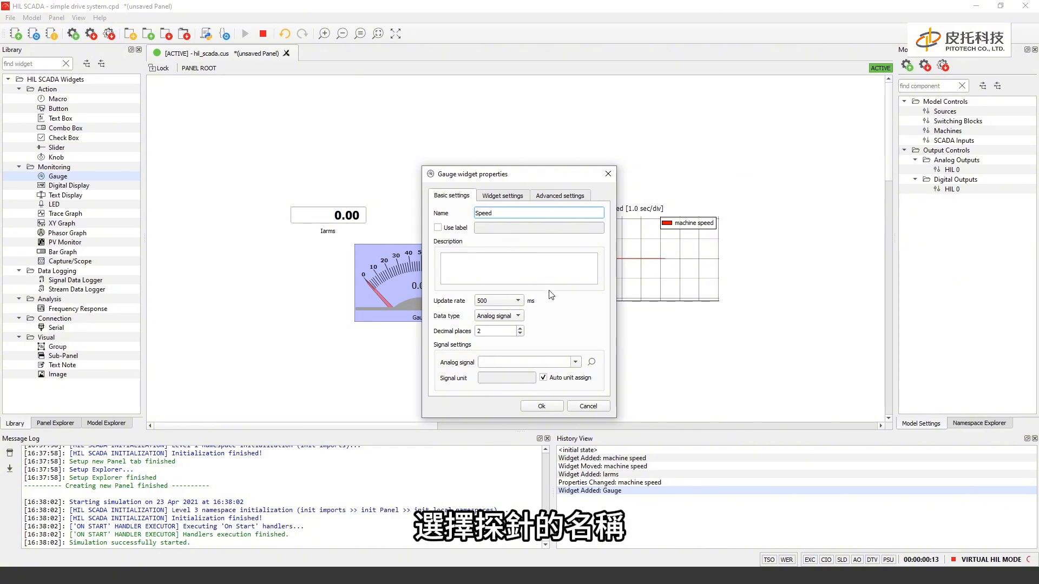
Assign machine speed as the Speed gauge's analog signal
click(544, 361)
text(mac)
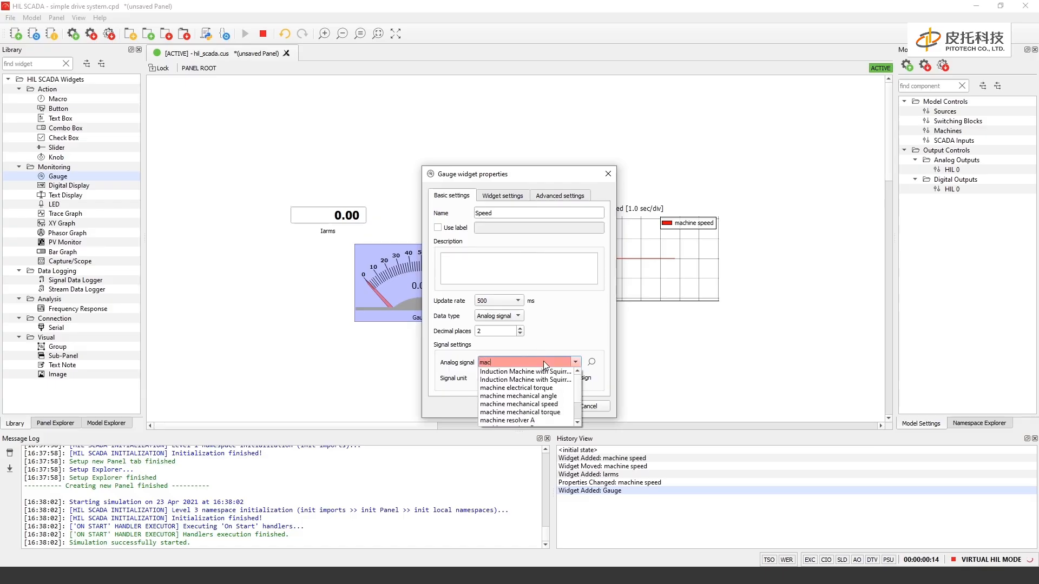
text(hine speed)
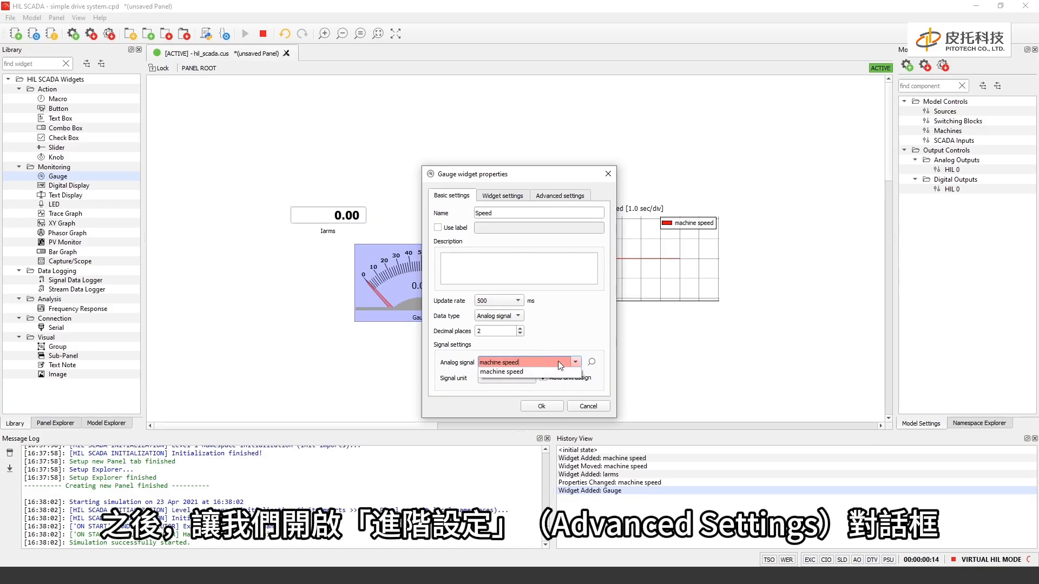
click(545, 374)
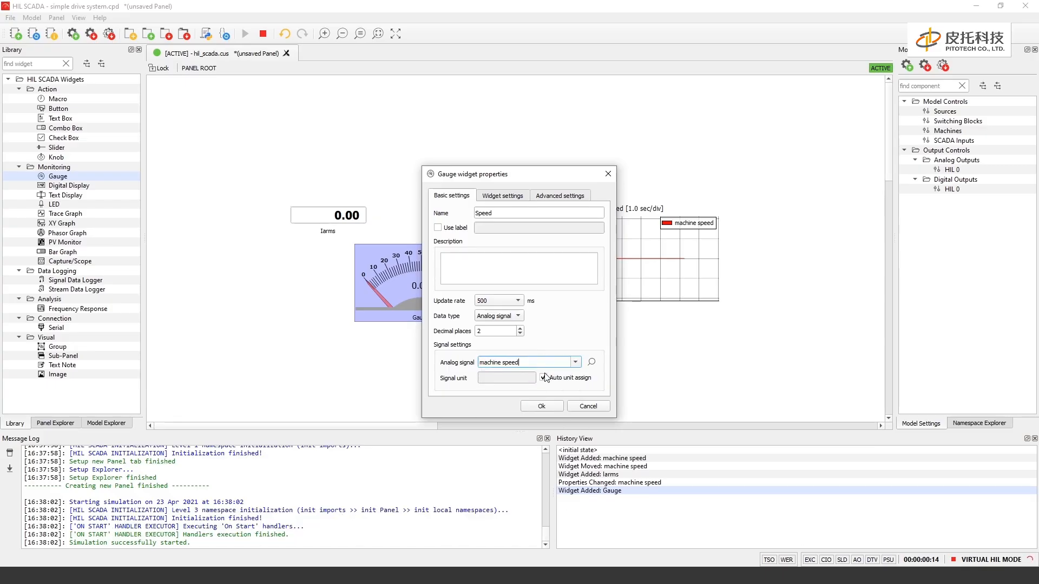
Set the Speed gauge's range to a minimum of -200 and a maximum of 200
click(558, 197)
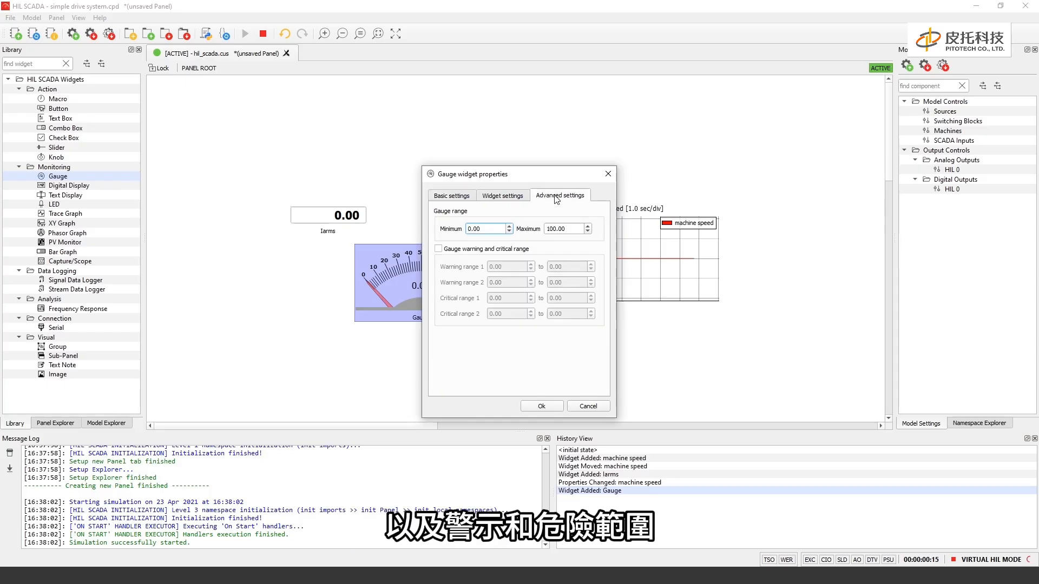
double_click(493, 228)
text(-25)
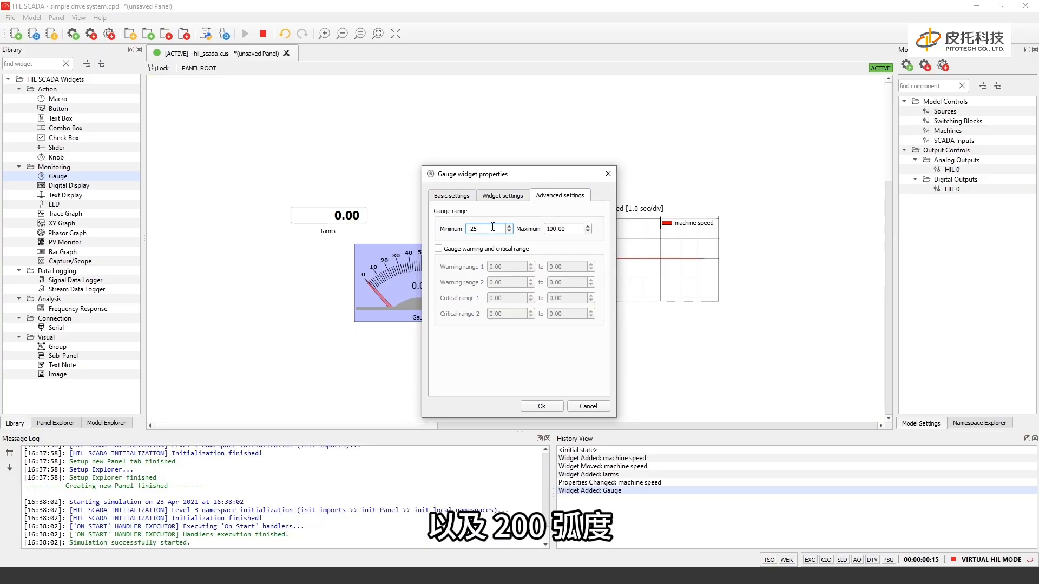
text(00)
key(Tab)
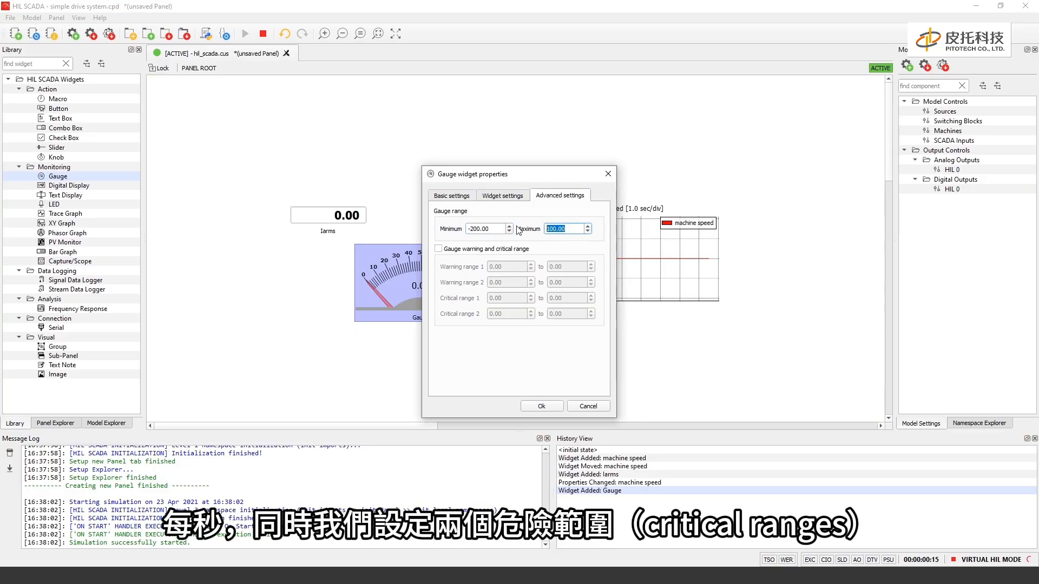
text(200)
Enable the Speed gauge's warning and critical ranges and set critical range 1 from 150 to 200
click(488, 249)
double_click(512, 292)
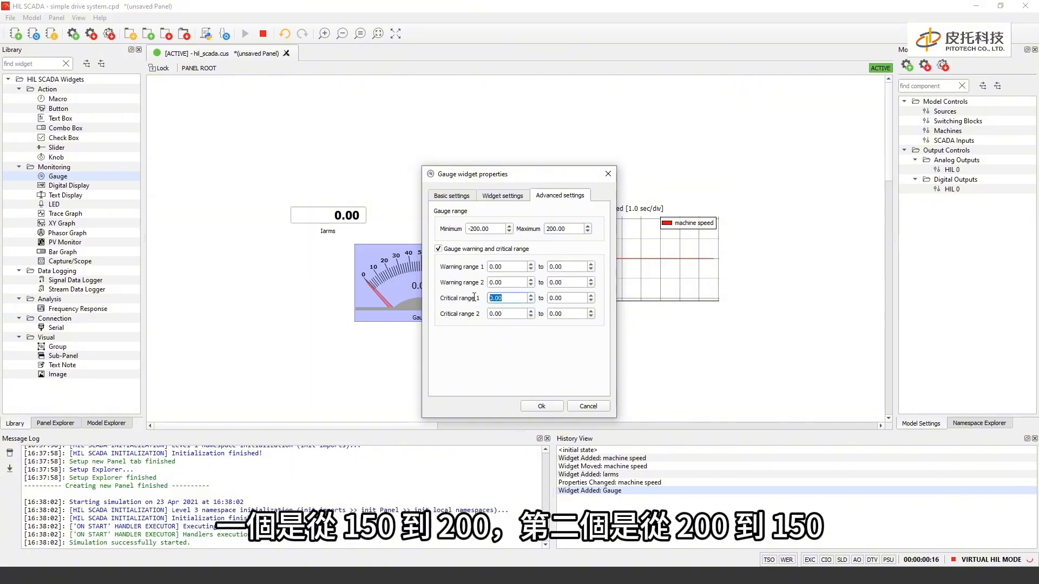
text(150)
key(Tab)
text(200)
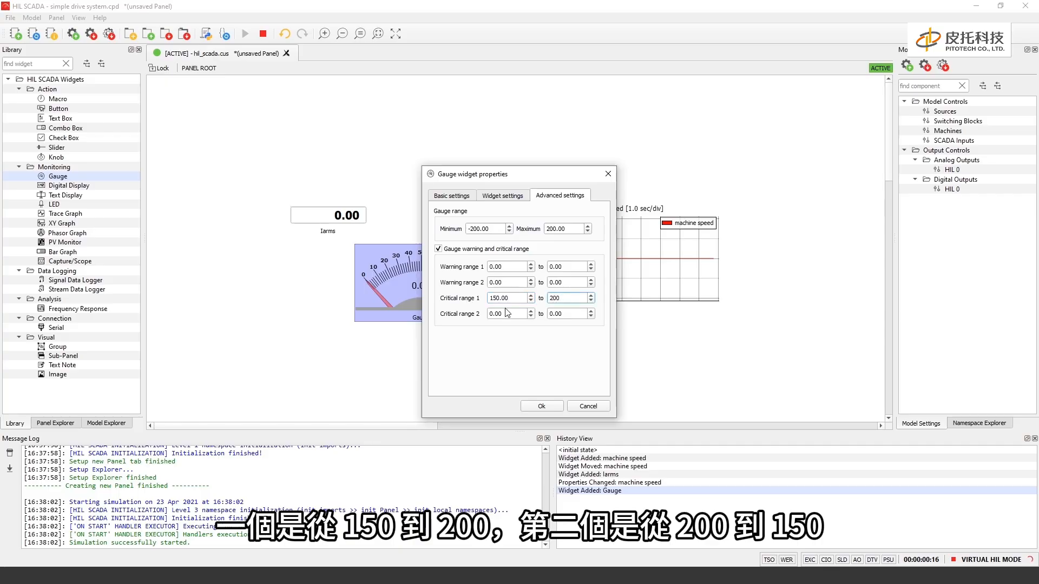
Set the Speed gauge's critical range 2 from -200 to -150 and apply the gauge properties
double_click(507, 313)
text(-200)
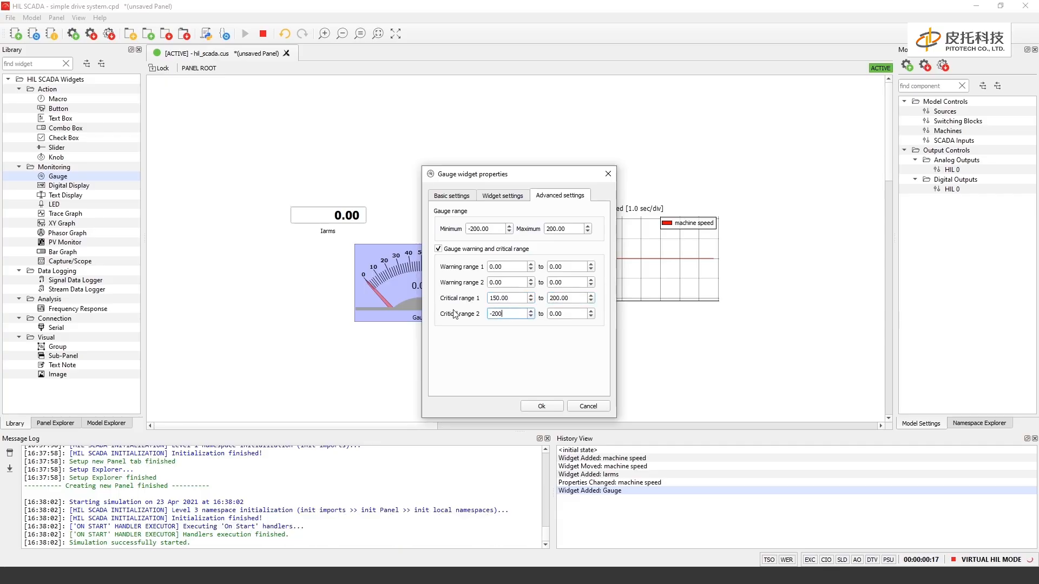
key(Tab)
text(-)
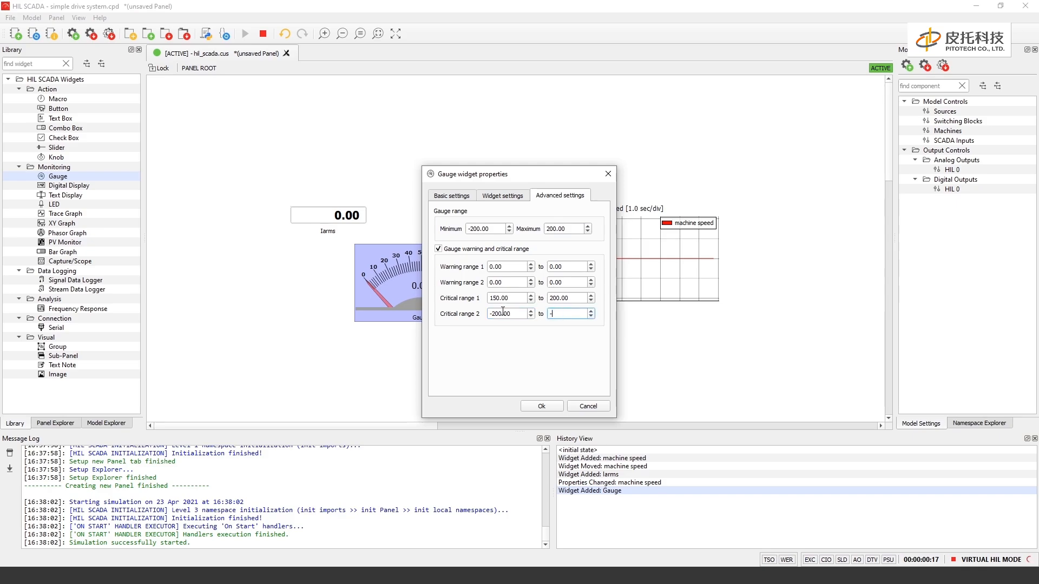
text(150)
click(541, 406)
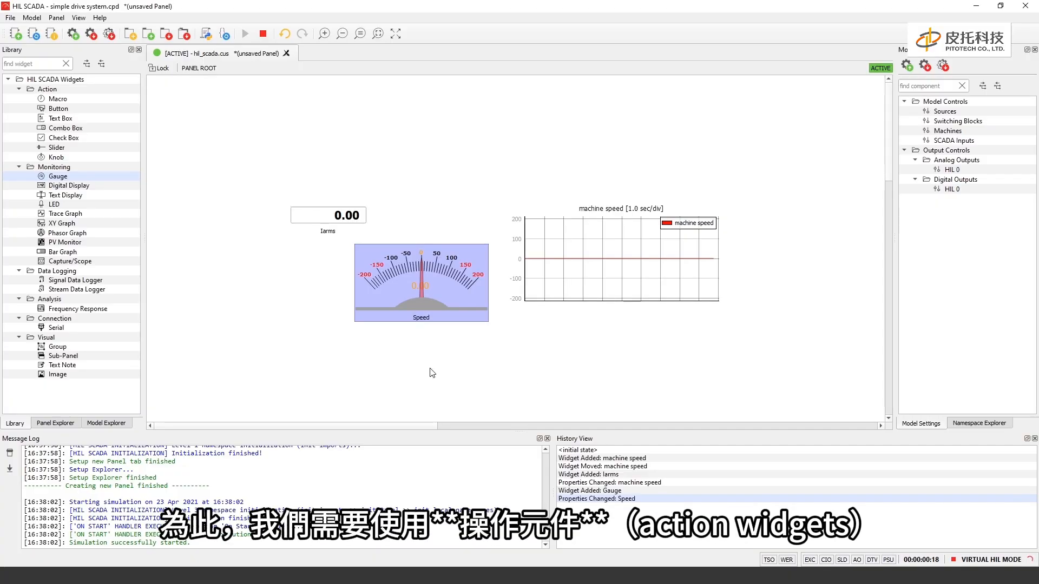
Add a Text Box widget for the Inverter enable variable above the Iarms display
click(106, 423)
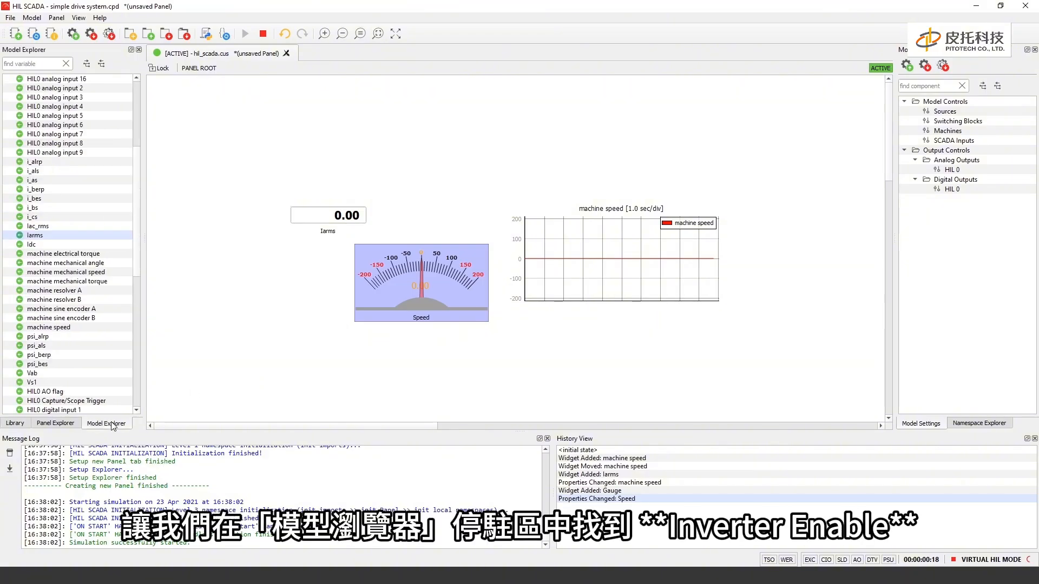
scroll(36, 140, up, 5)
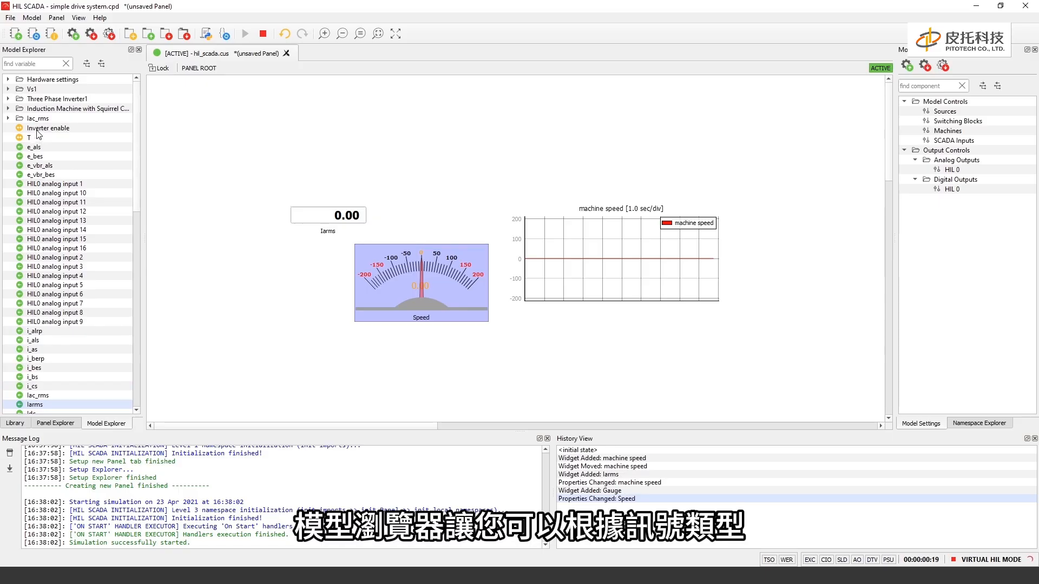
click(79, 129)
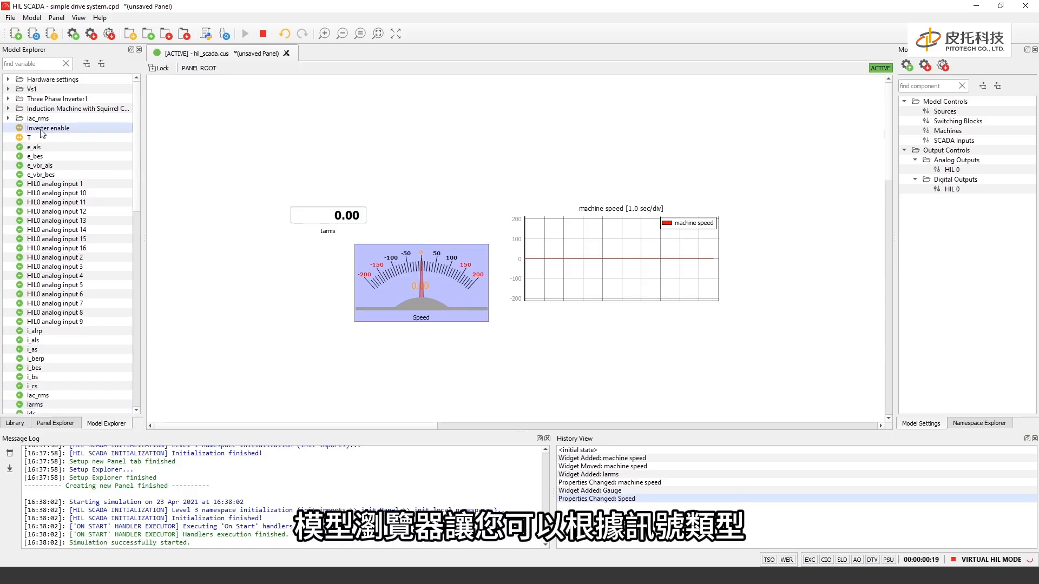
drag(42, 133, 318, 112)
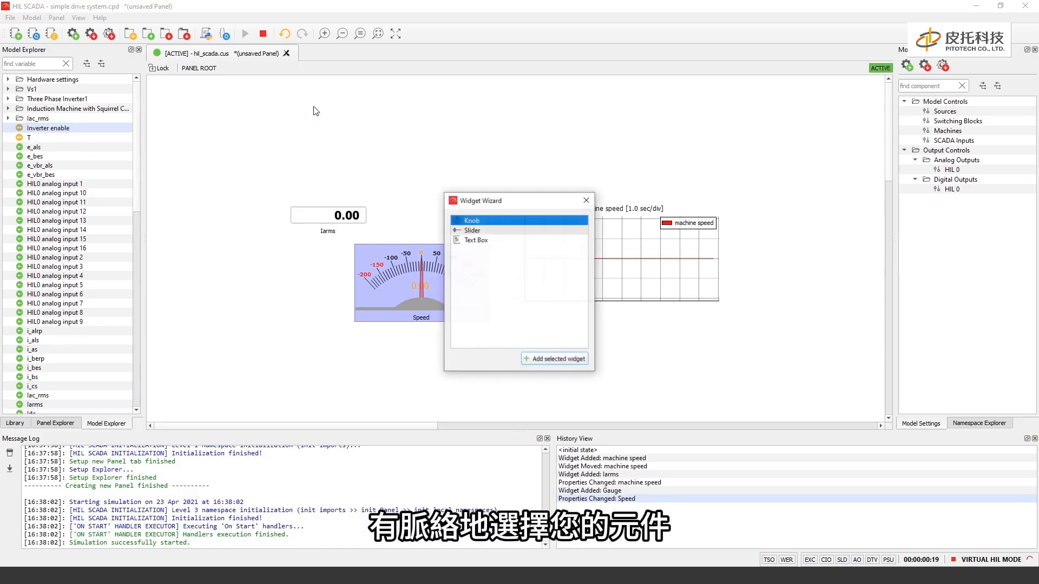
click(485, 232)
click(487, 242)
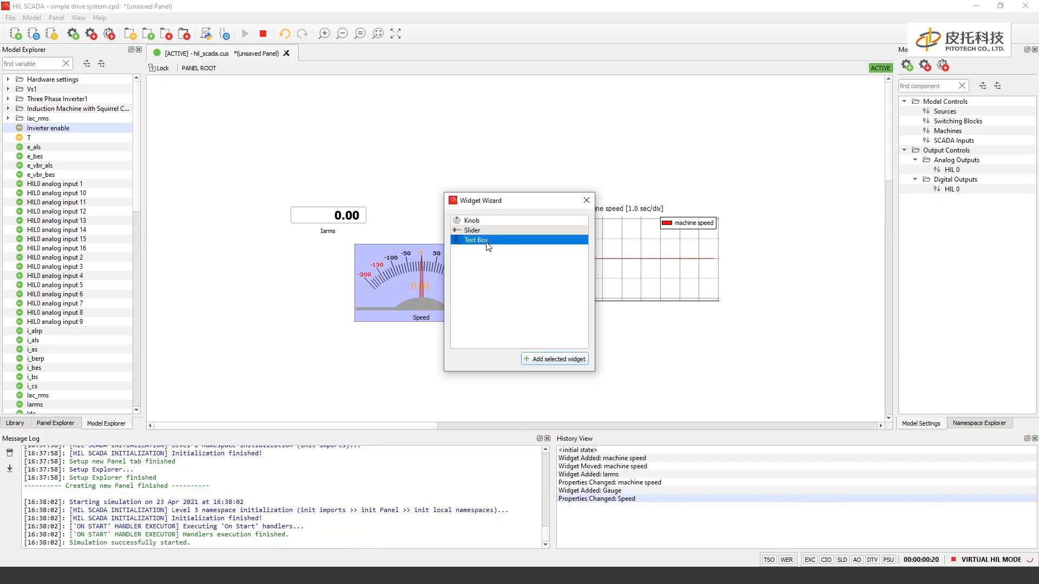
click(549, 359)
click(317, 117)
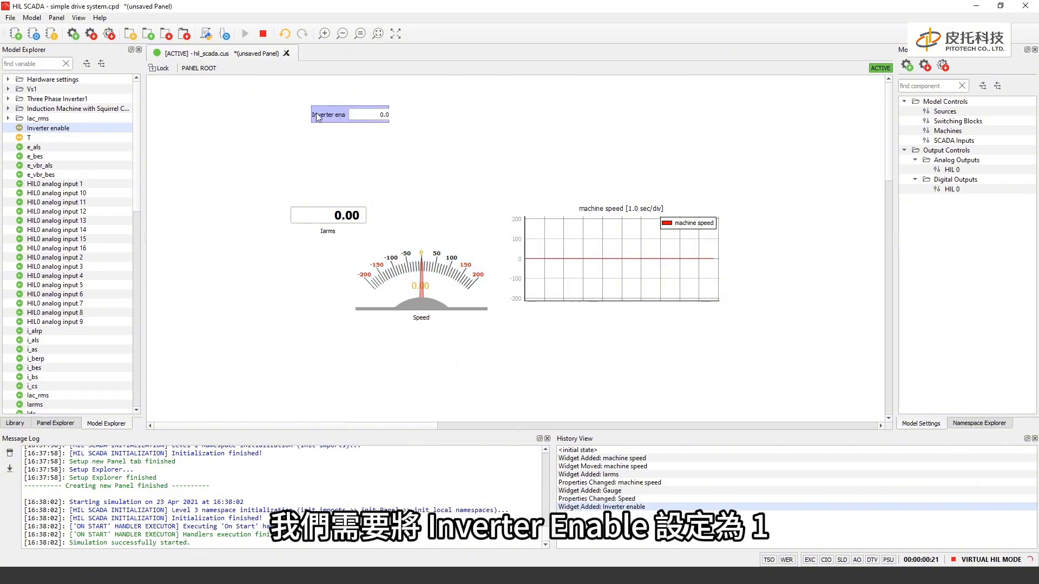
Widen the Inverter enable text box to fit its full label and set its value to 1
drag(312, 115, 290, 116)
drag(361, 115, 393, 116)
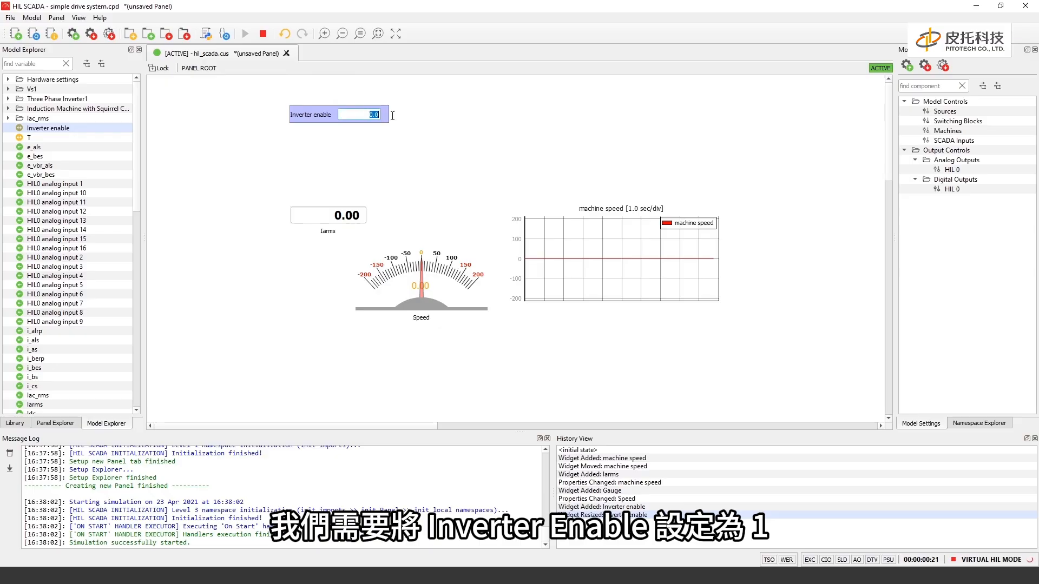
text(1)
key(Return)
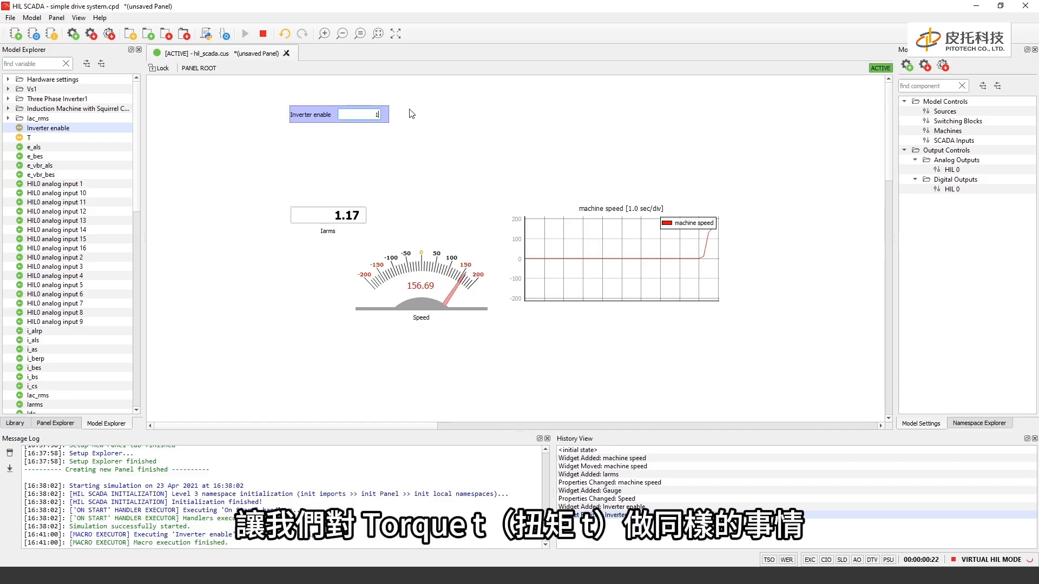
Add a Slider widget for the T variable below the Inverter enable text box
drag(29, 138, 326, 146)
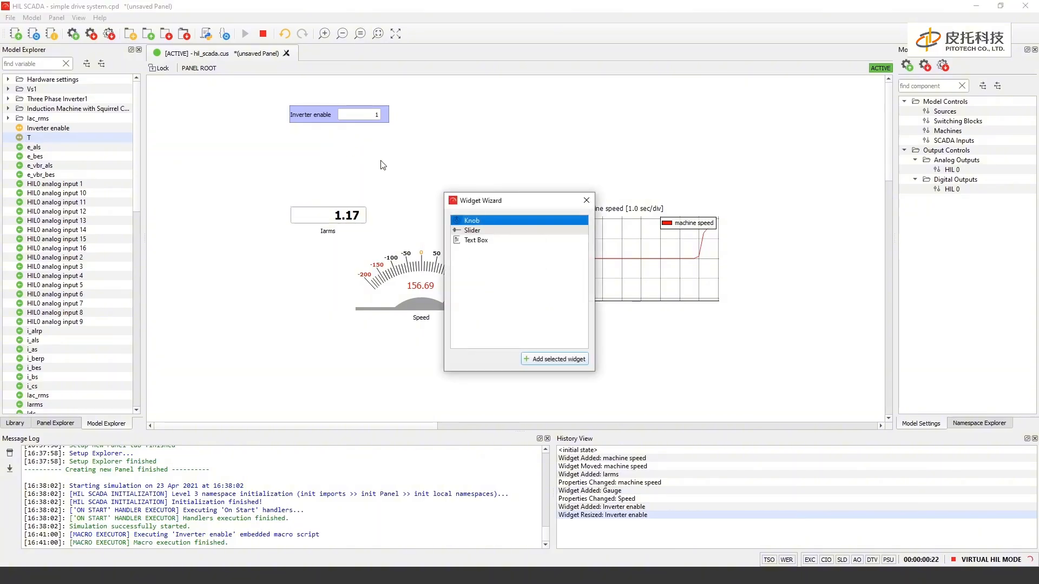
click(469, 231)
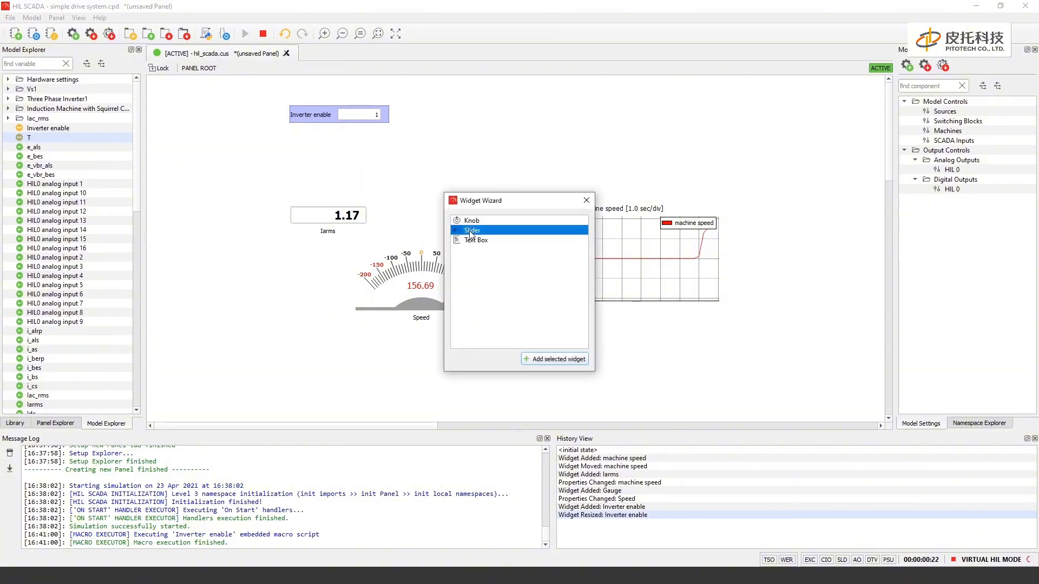
click(558, 359)
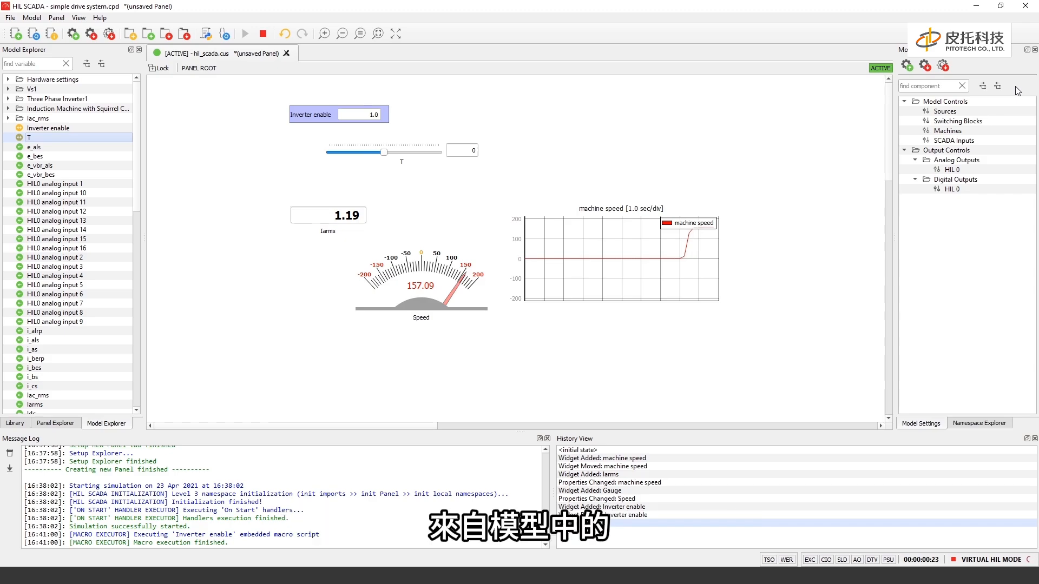
Examine the model control settings for Sources, Switching Blocks, SCADA Inputs and Machines
double_click(1008, 111)
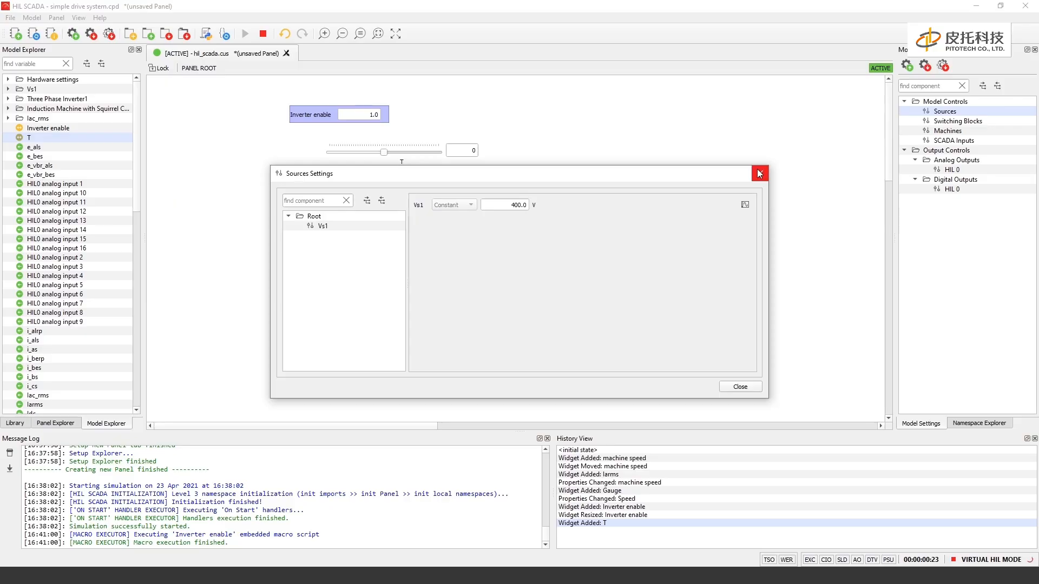
click(760, 174)
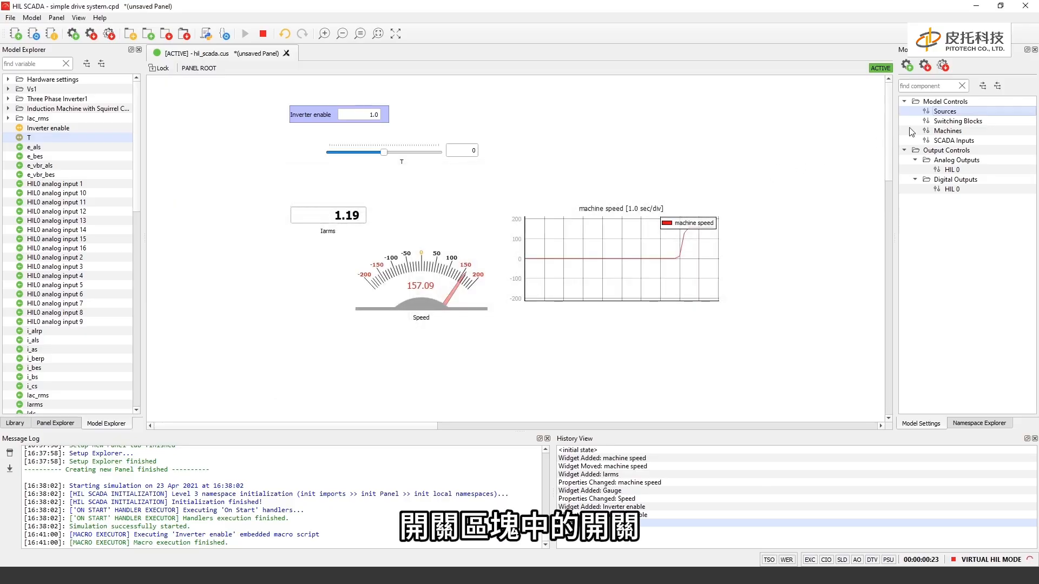
double_click(950, 123)
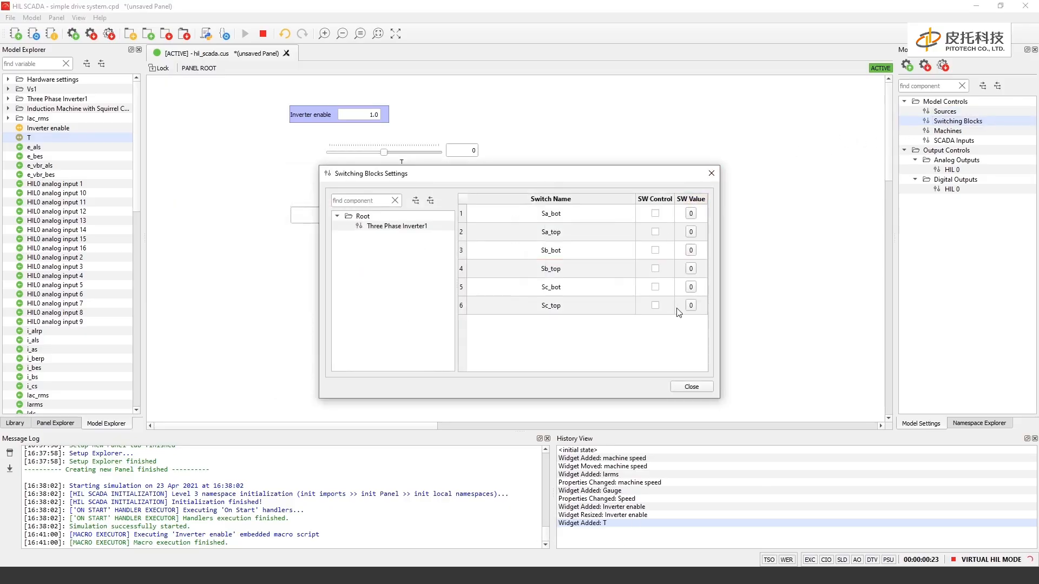
click(710, 174)
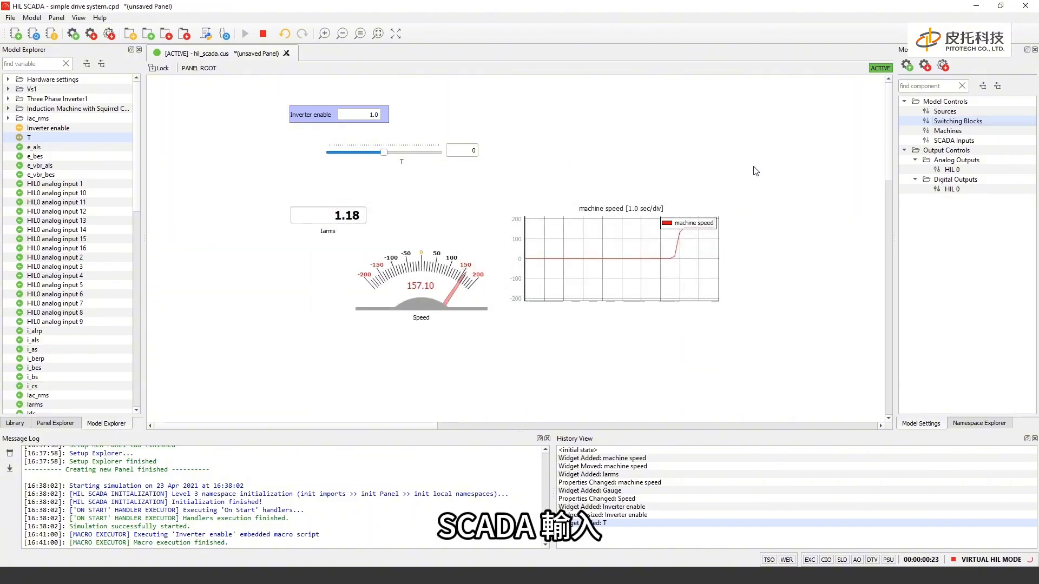
double_click(952, 140)
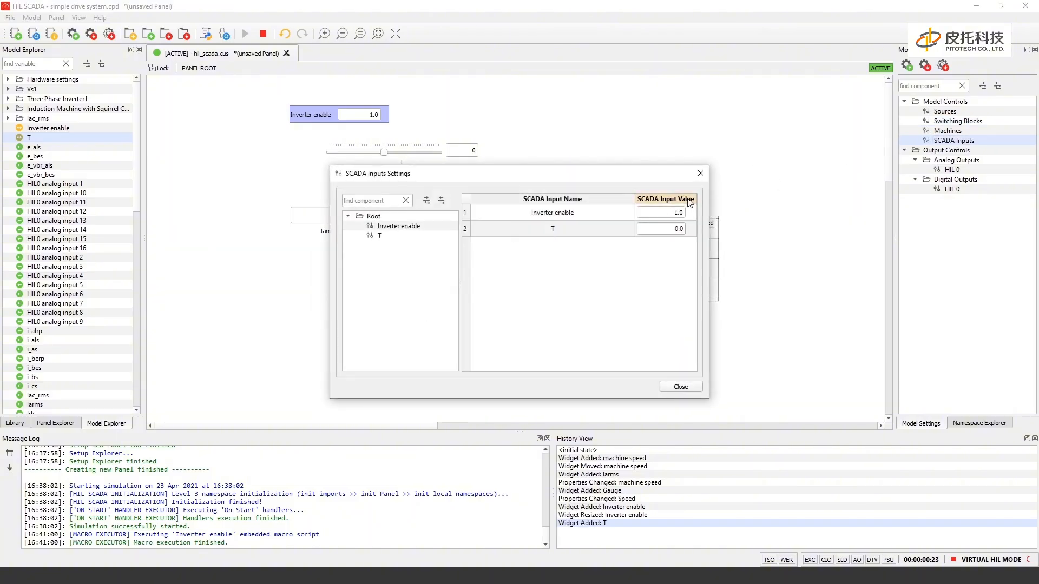
click(701, 173)
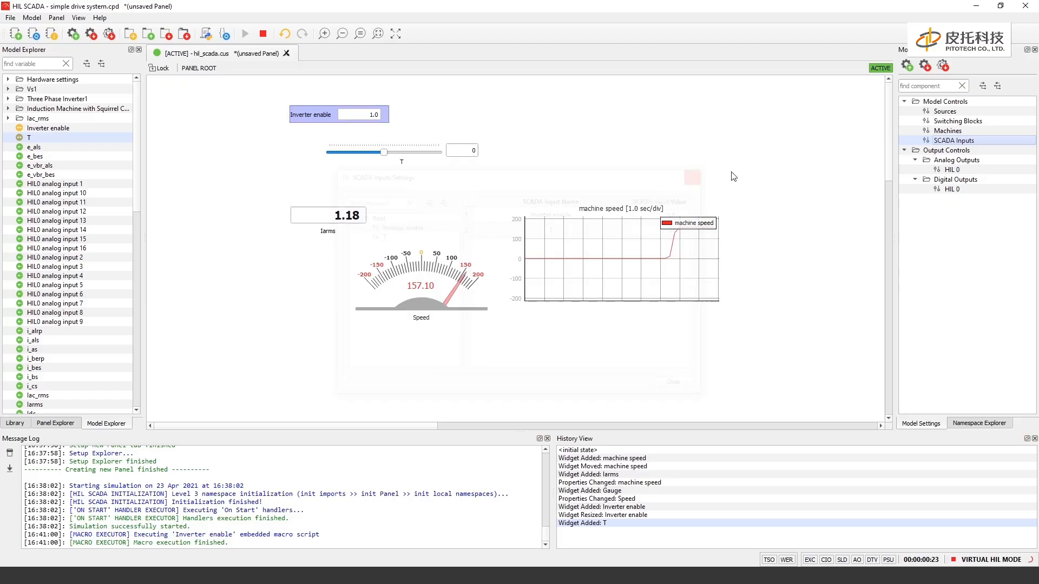
double_click(951, 130)
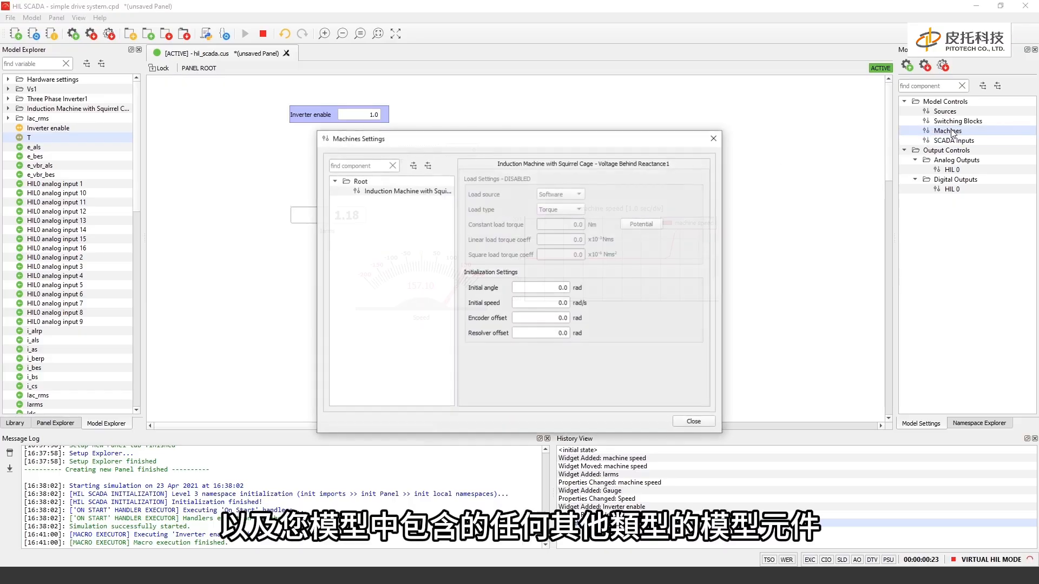
click(714, 138)
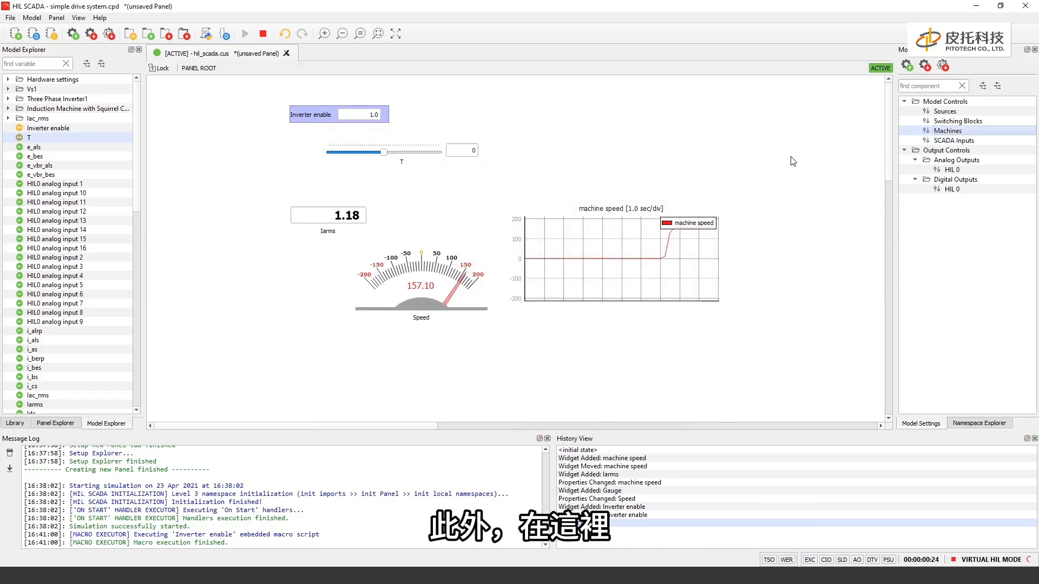
Examine the analog and digital output settings of HIL 0
double_click(963, 170)
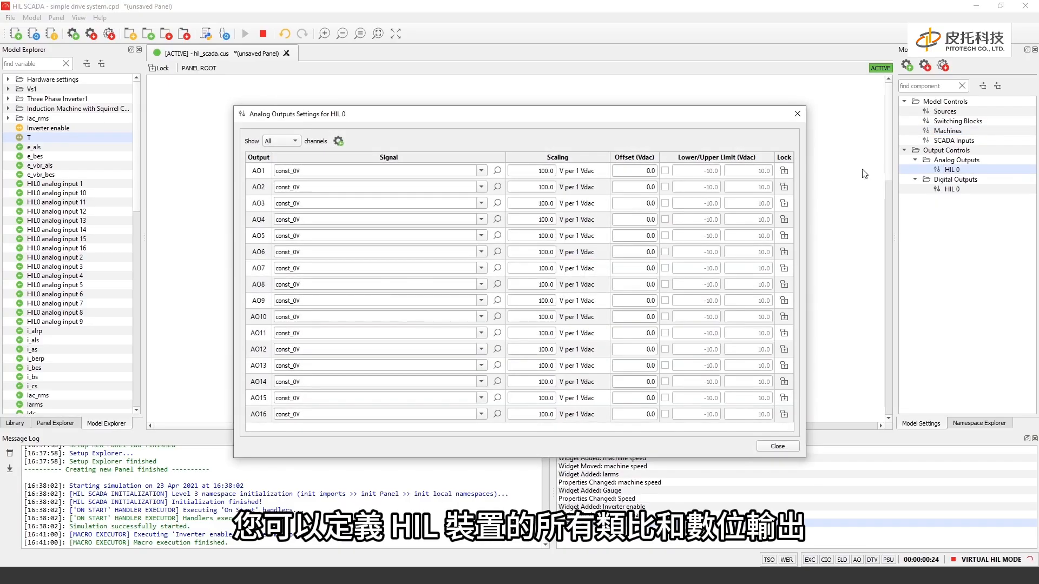
click(797, 114)
double_click(951, 188)
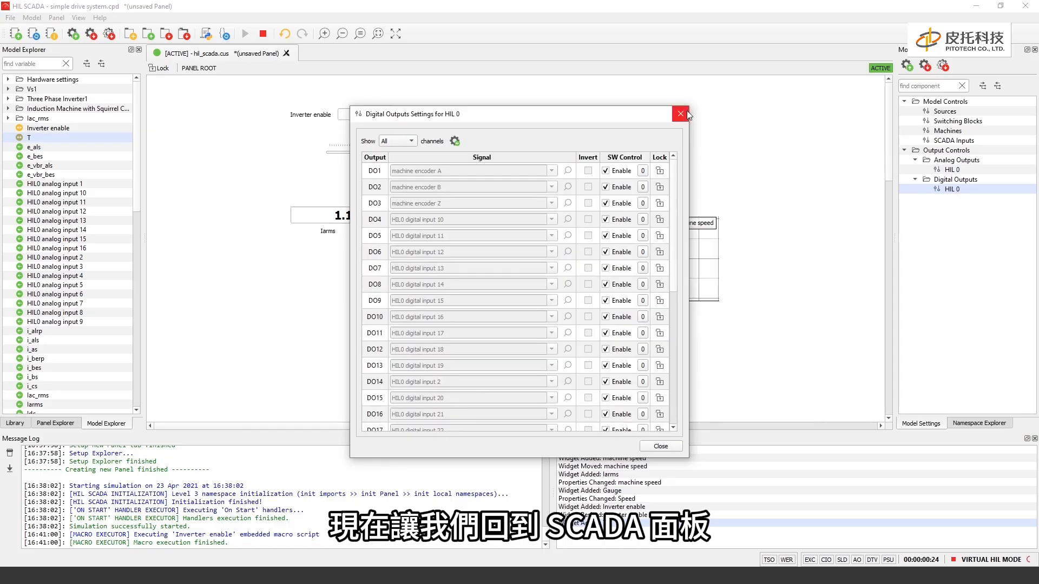
click(680, 114)
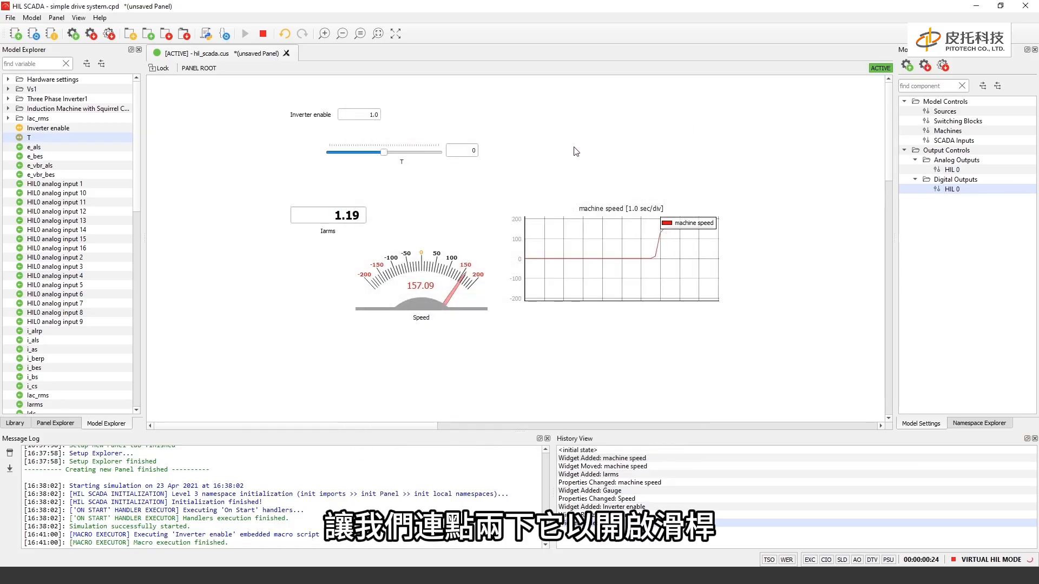
Open the T slider's properties and view its macro code in the Code Editor
double_click(411, 167)
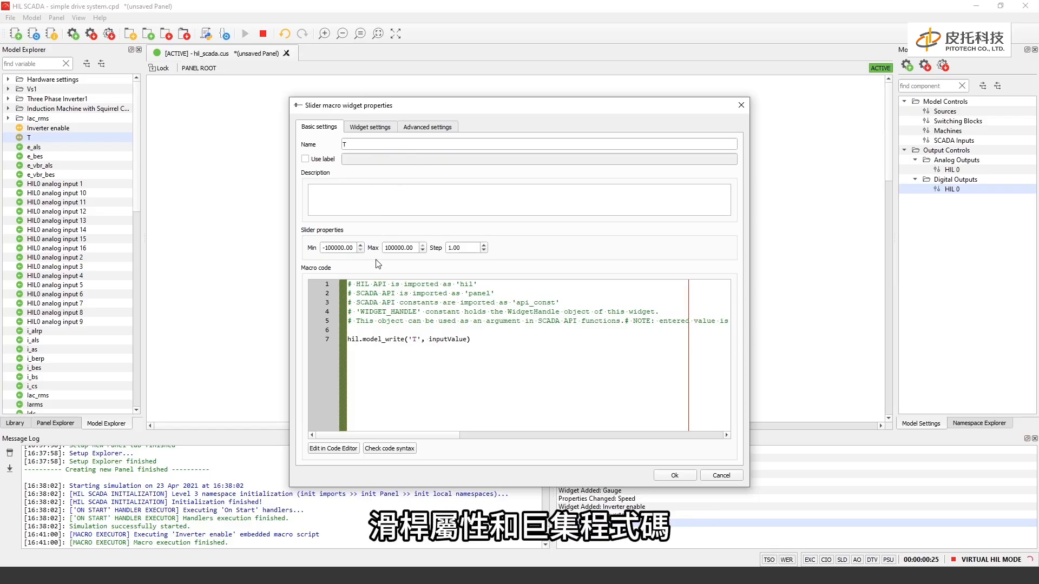
click(478, 340)
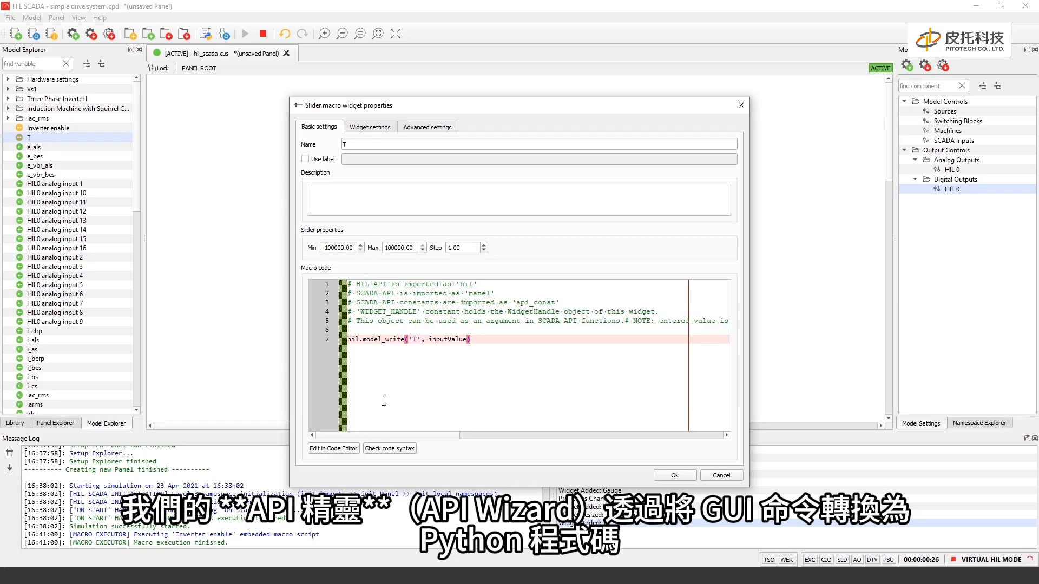
click(344, 448)
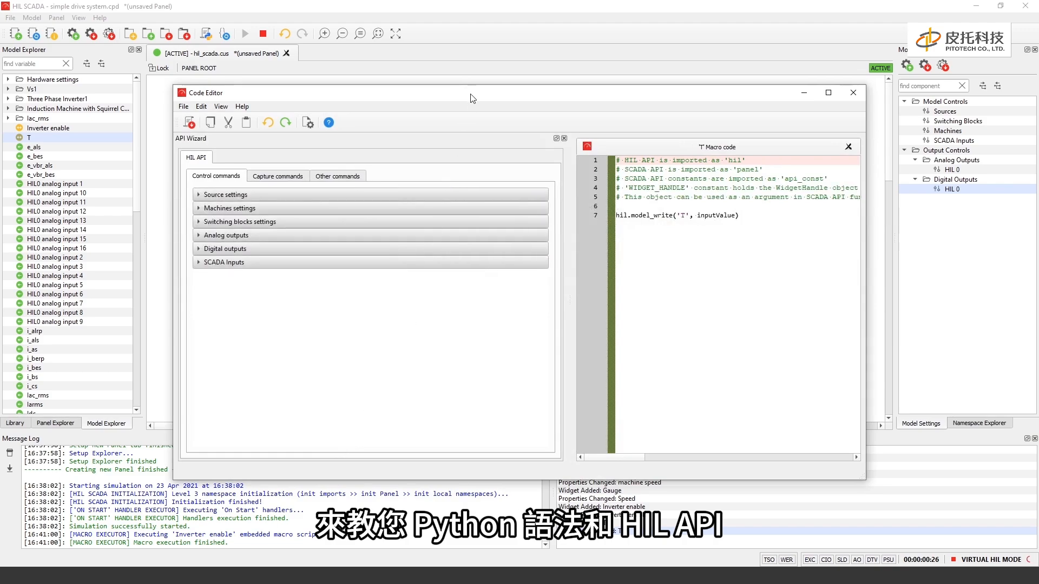
drag(475, 98, 432, 111)
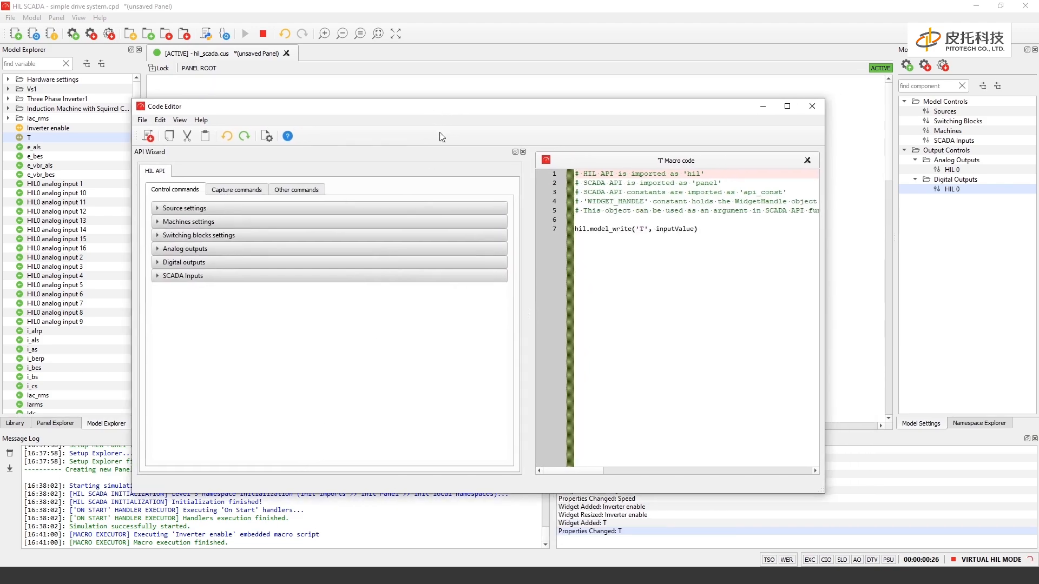
click(589, 265)
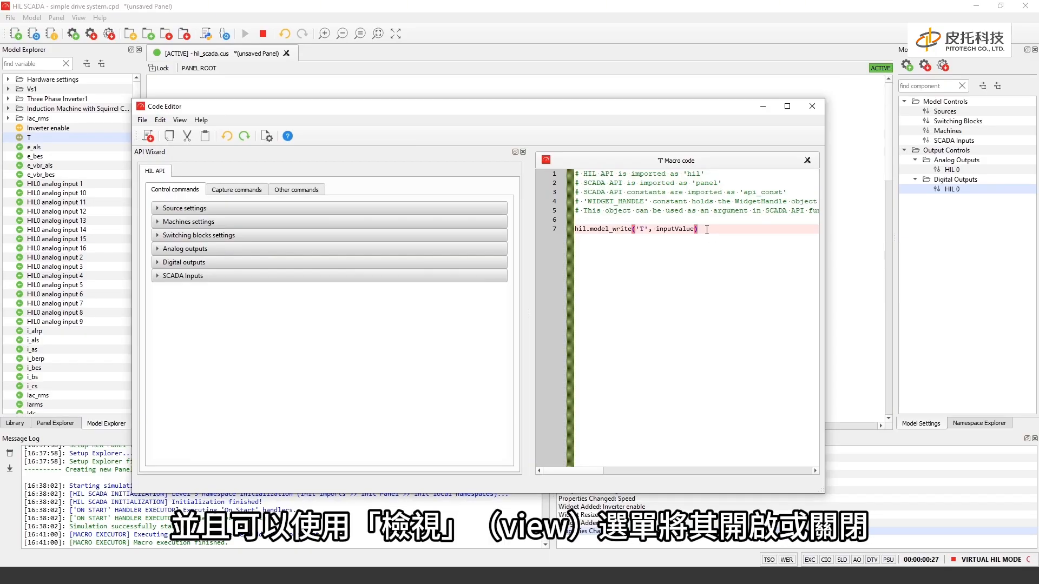
Examine the API Wizard's control commands, including the source settings for Vs1
click(180, 120)
click(180, 120)
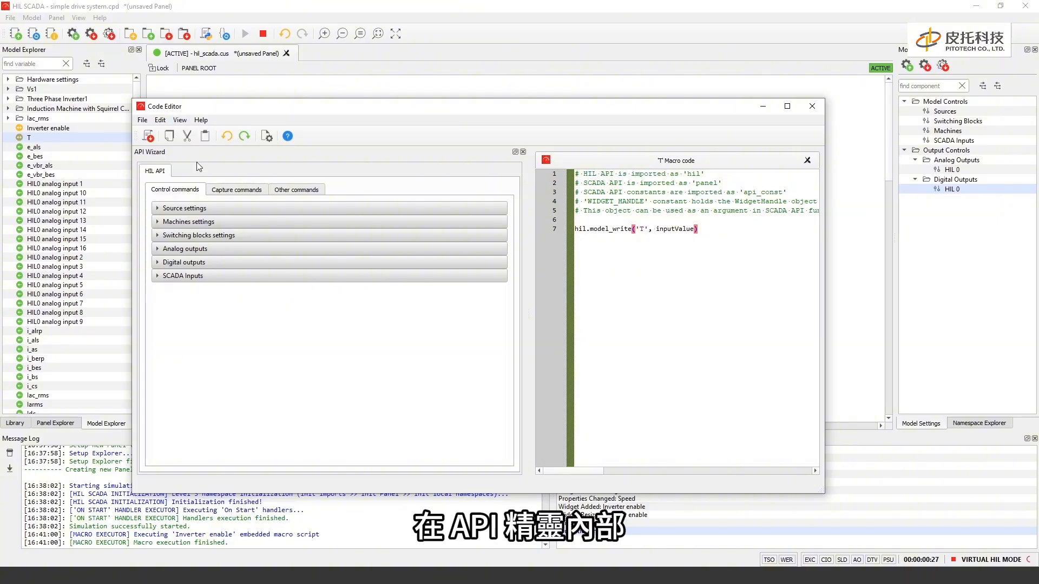
click(202, 209)
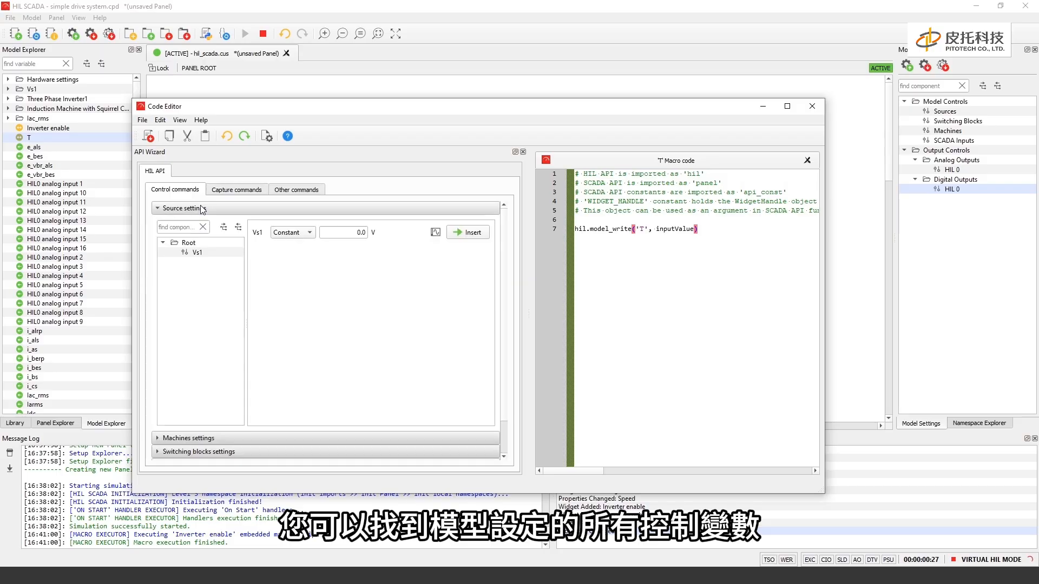
click(202, 210)
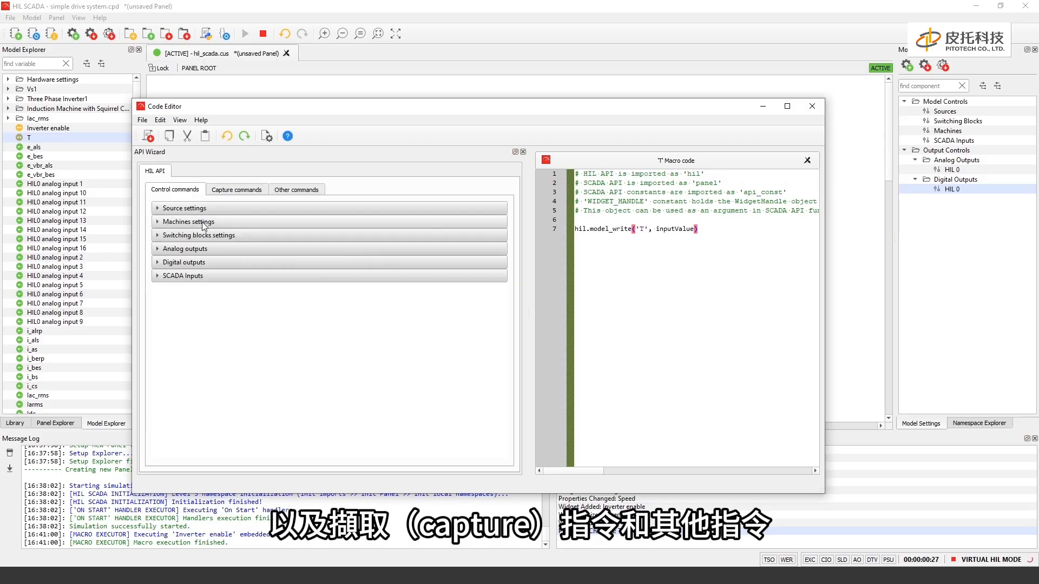
Examine the API Wizard's machines settings, switching blocks settings and other commands
click(204, 223)
click(204, 223)
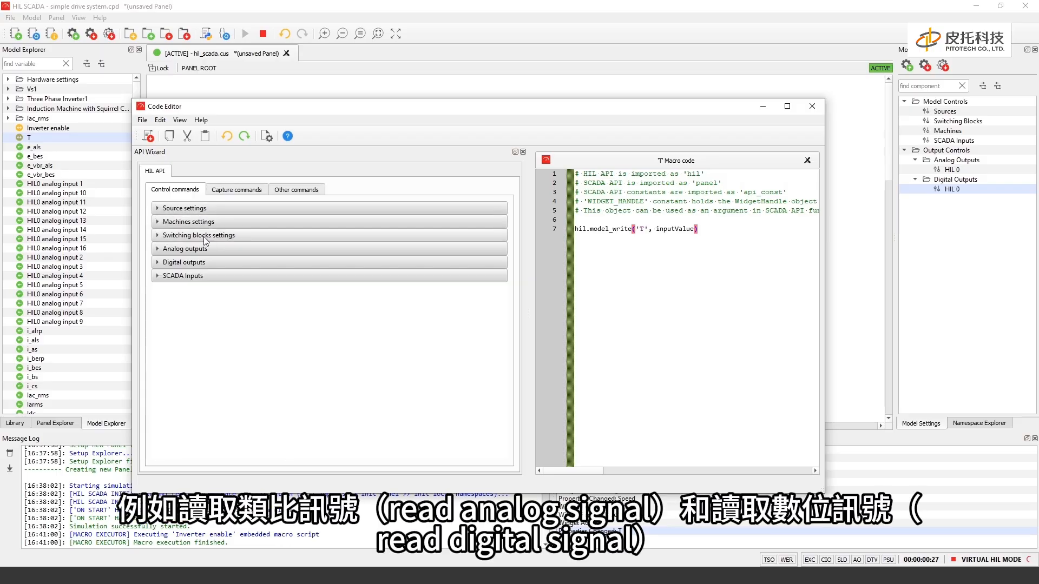
click(203, 236)
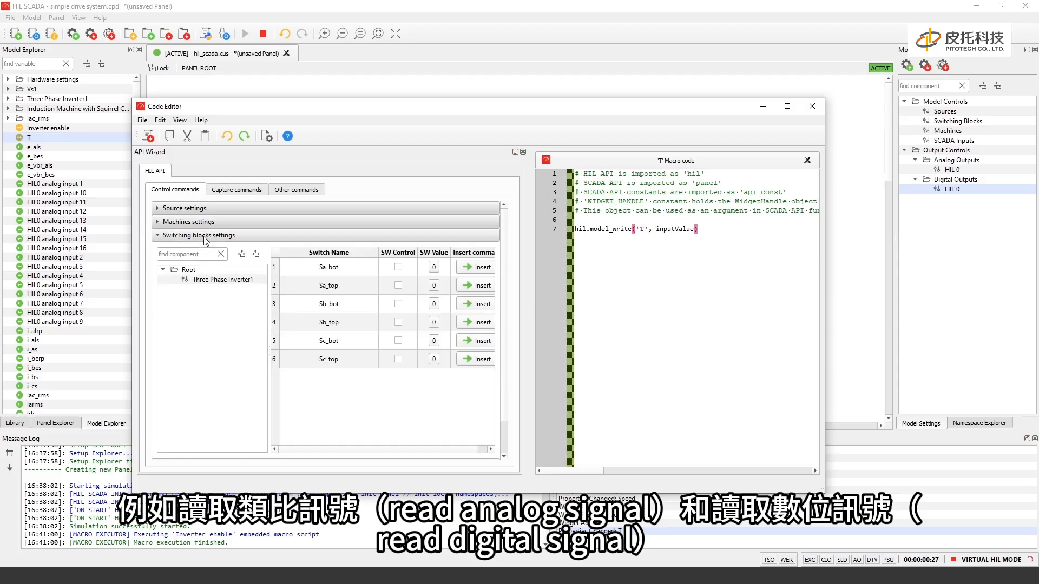
click(203, 236)
click(292, 194)
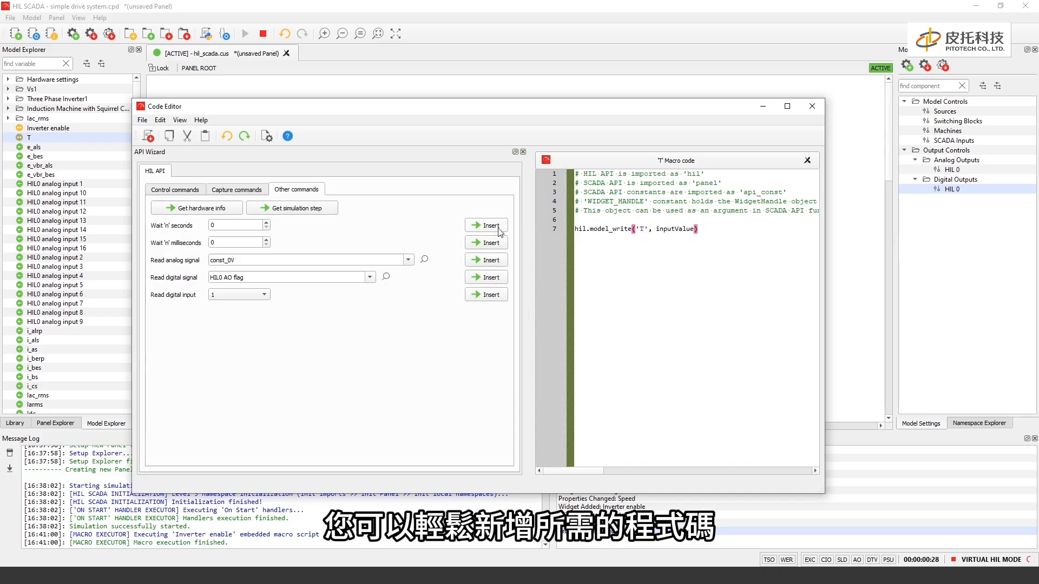
Try inserting a wait-seconds command, hil.wait_sec(0.0), below the model_write line in T's macro code, and discard it
click(594, 242)
key(Return)
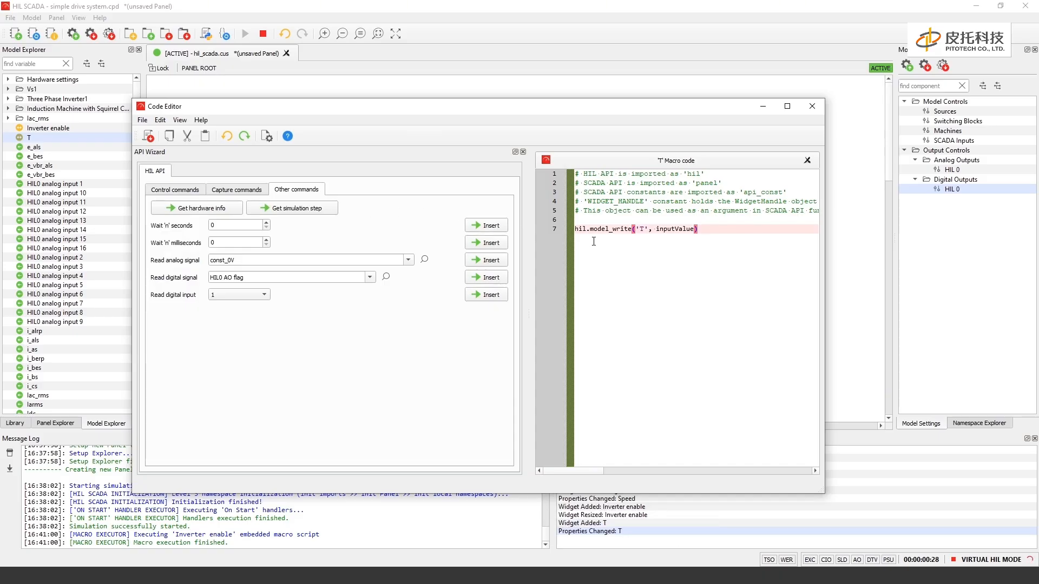
click(489, 226)
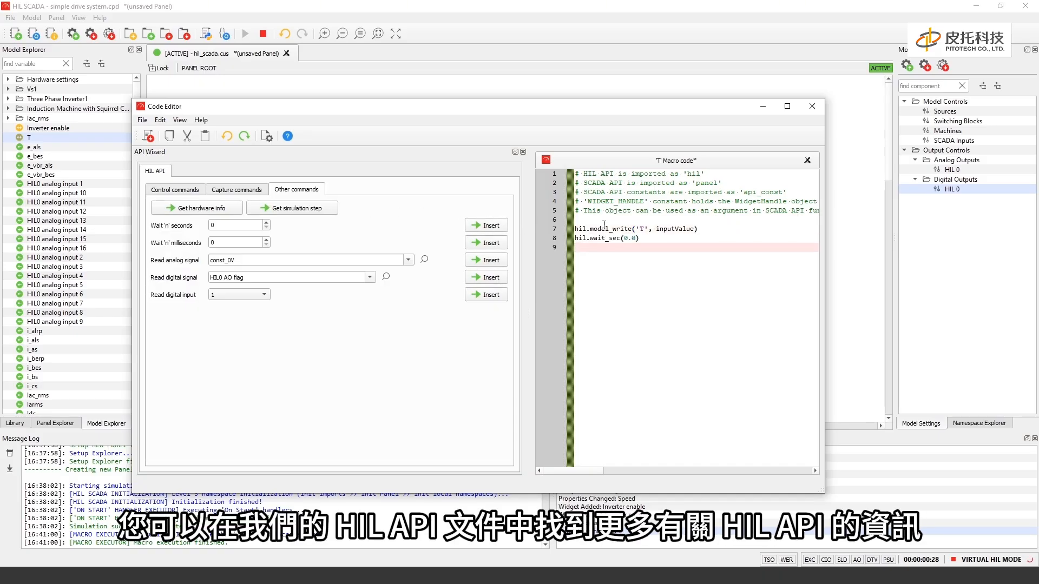
drag(656, 237, 569, 240)
key(BackSpace)
click(631, 251)
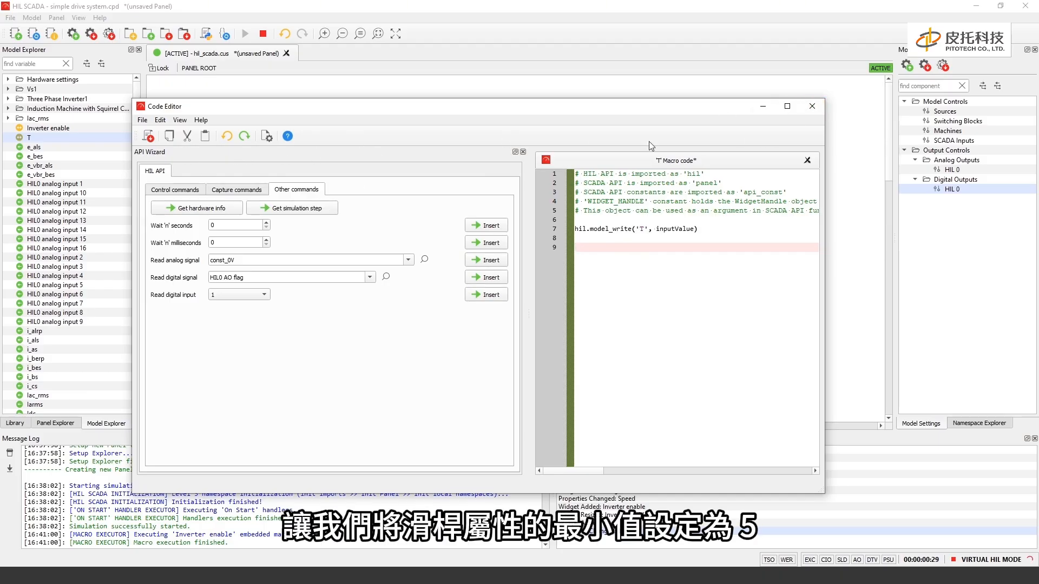
click(813, 113)
click(471, 313)
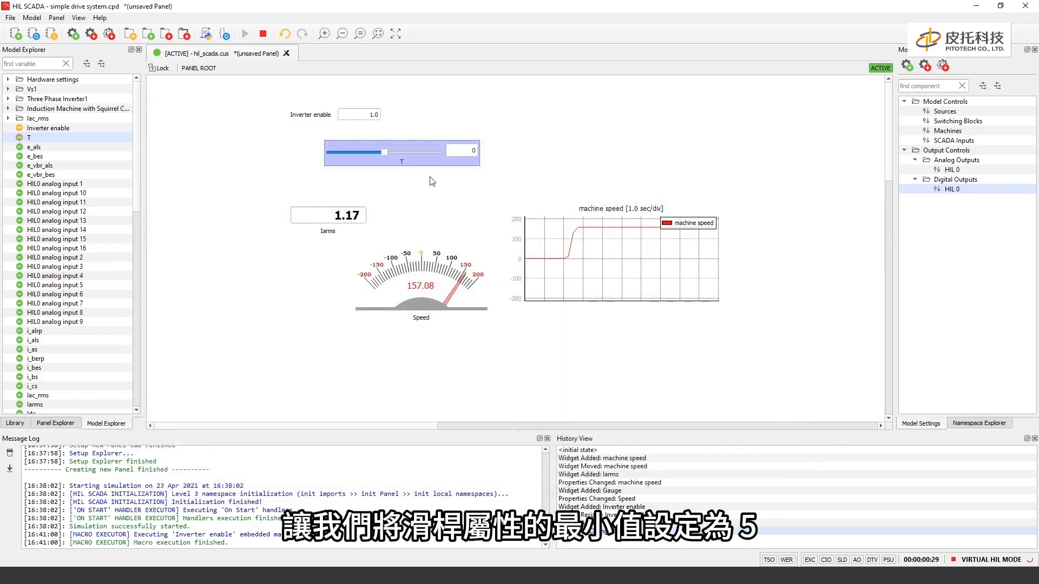
Set the T slider's minimum to -5, maximum to 5 and step to 0.5
double_click(423, 172)
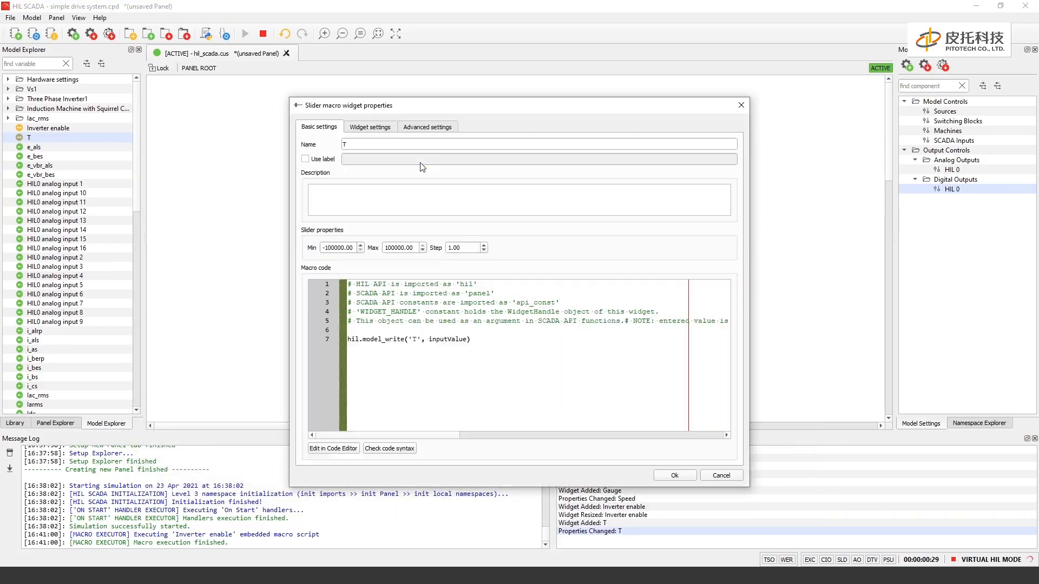
double_click(345, 248)
text(-5)
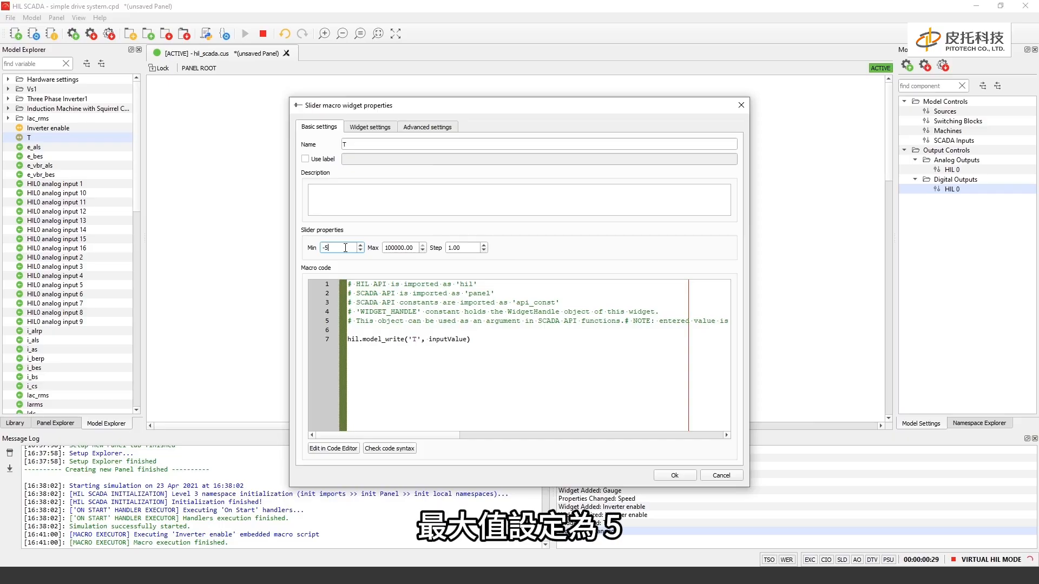
double_click(397, 248)
text(5)
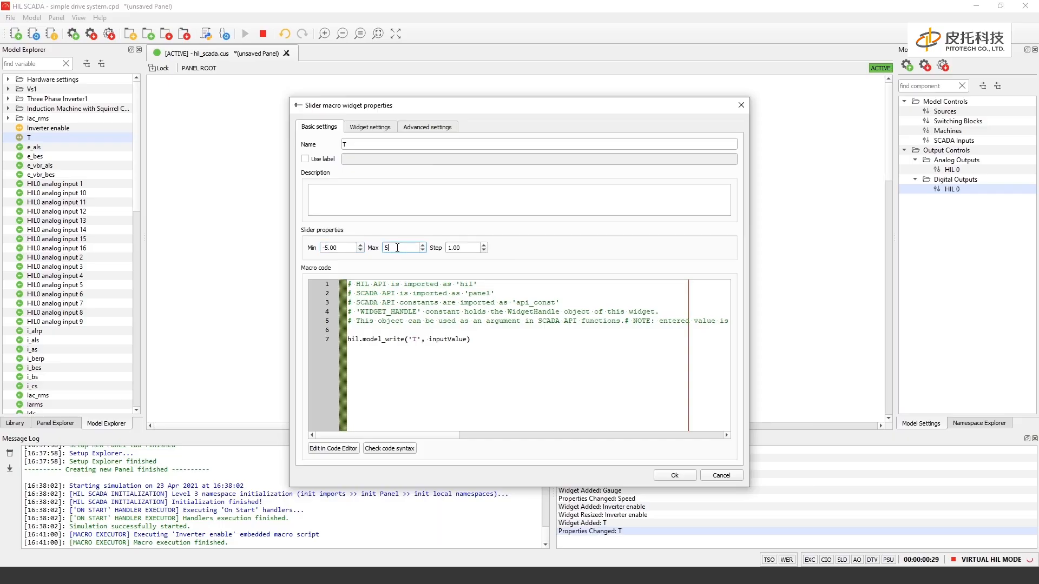
double_click(461, 248)
text(0.5)
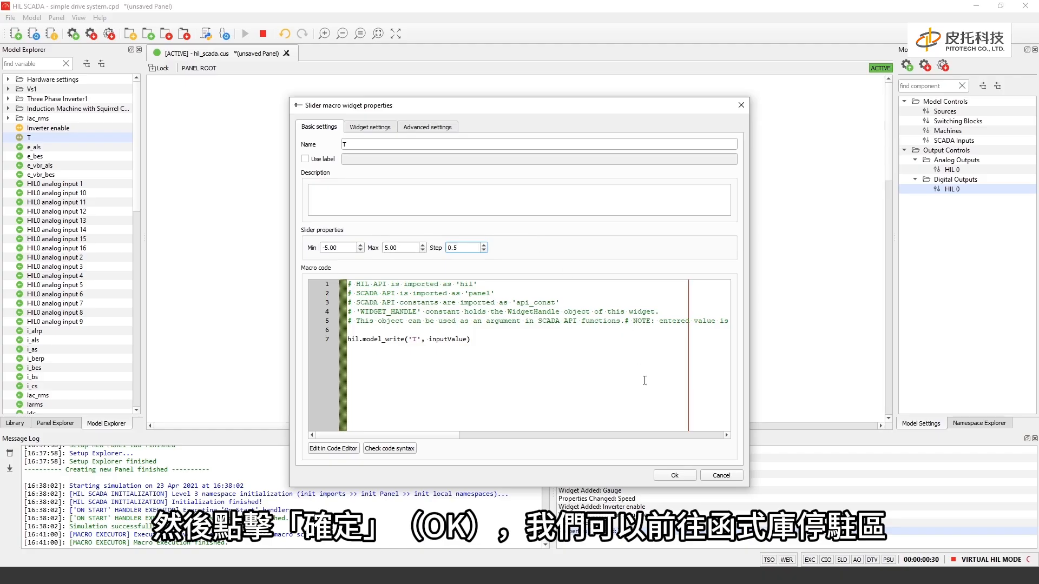
click(674, 475)
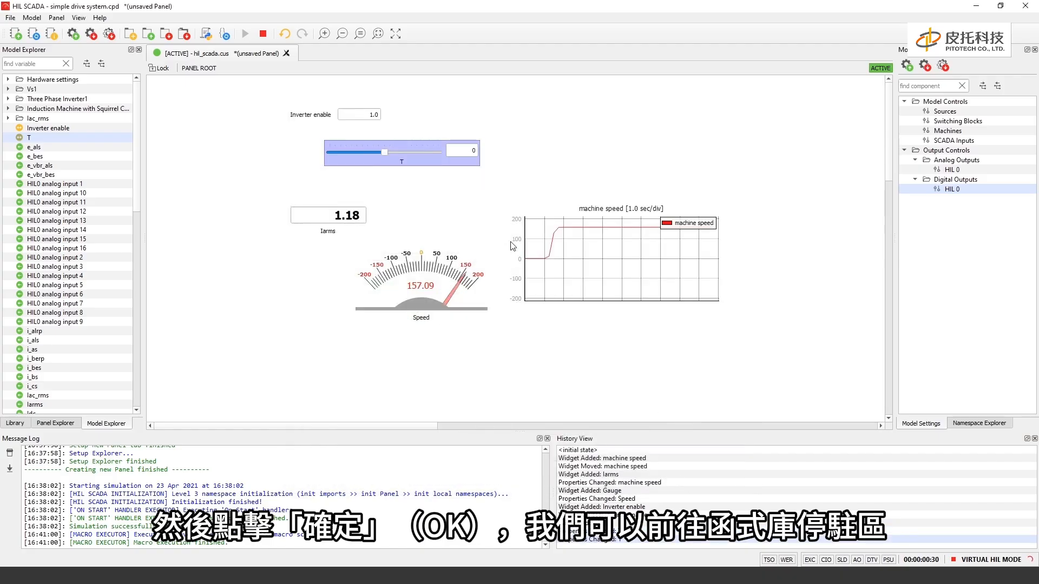
click(483, 207)
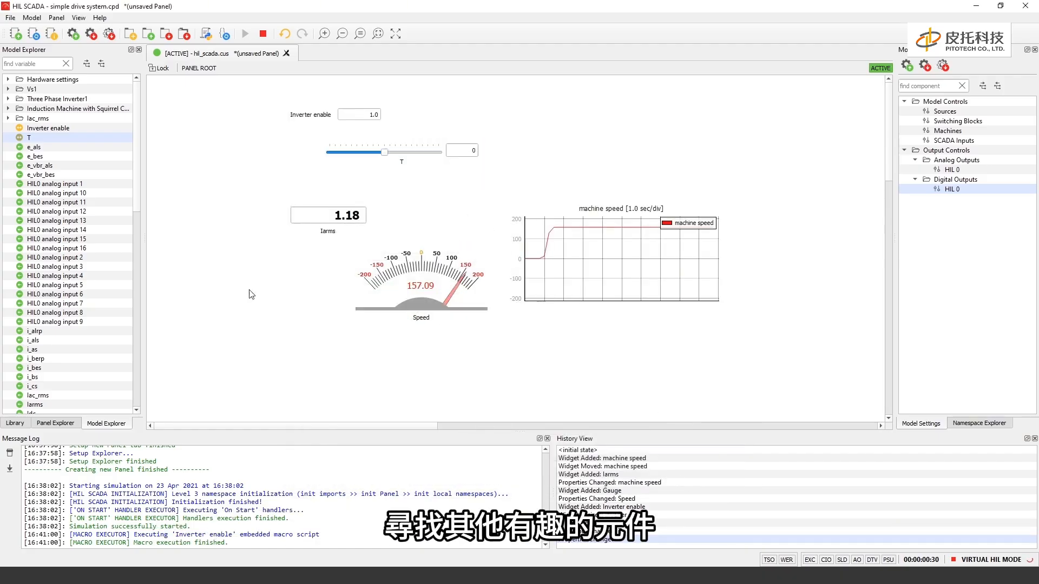
Examine the widget library's Data Logging, Analysis, Connection and Visual categories
click(16, 424)
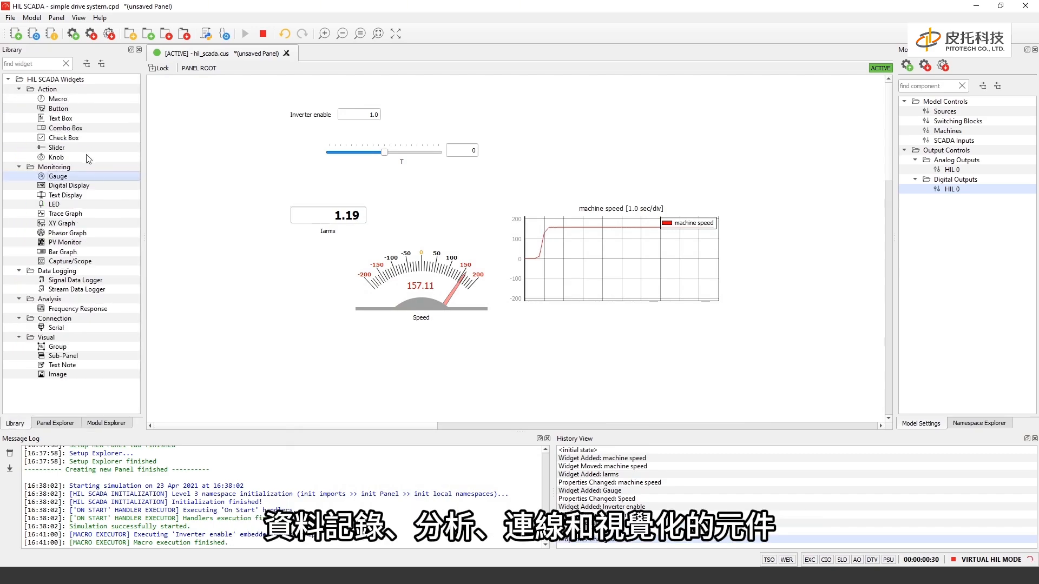
click(82, 272)
click(83, 301)
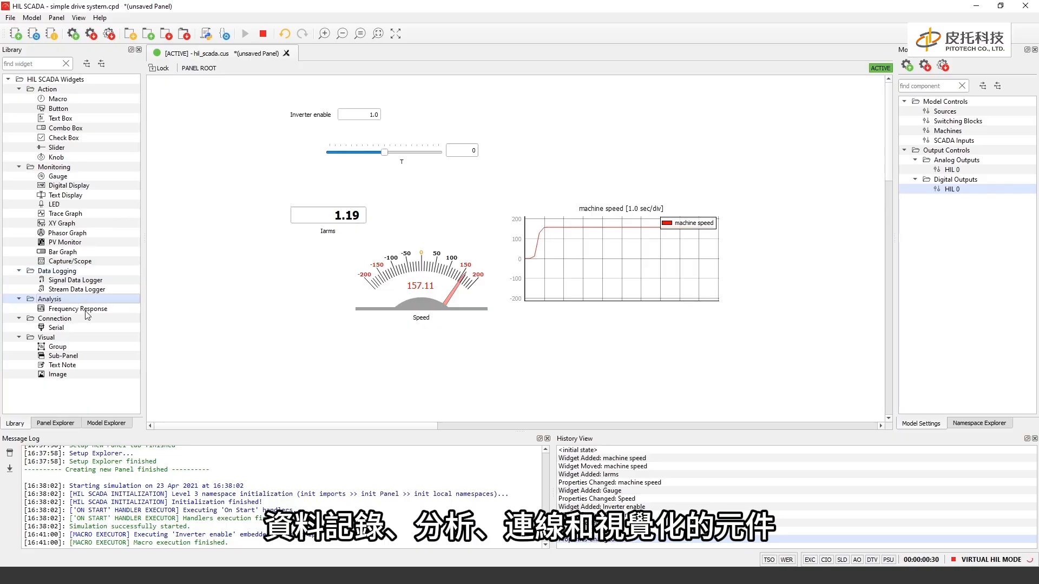
click(89, 319)
click(90, 338)
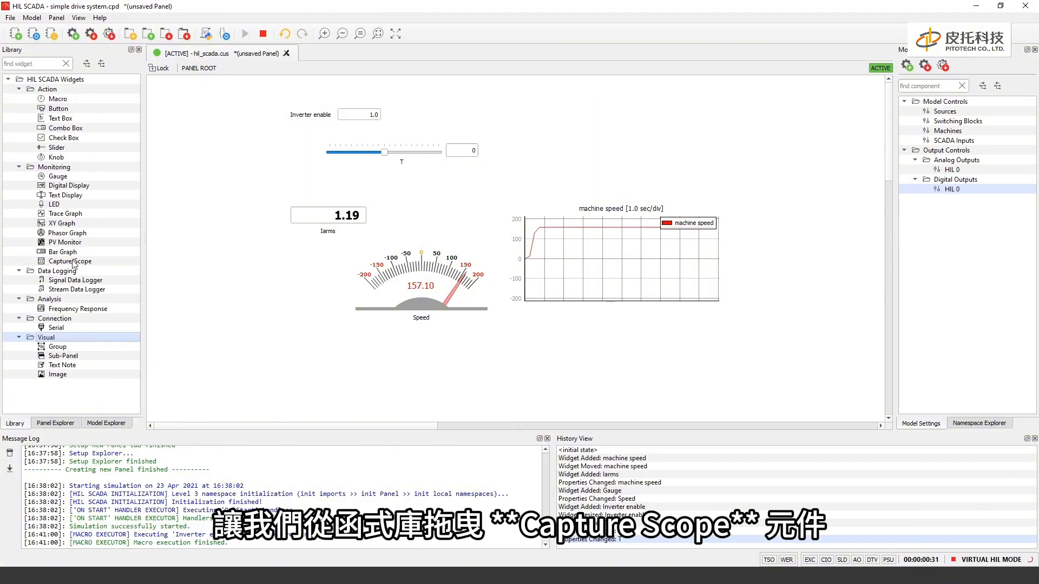
Add a Capture/Scope widget beside the inverter enable and T controls and open its window
drag(73, 262, 219, 153)
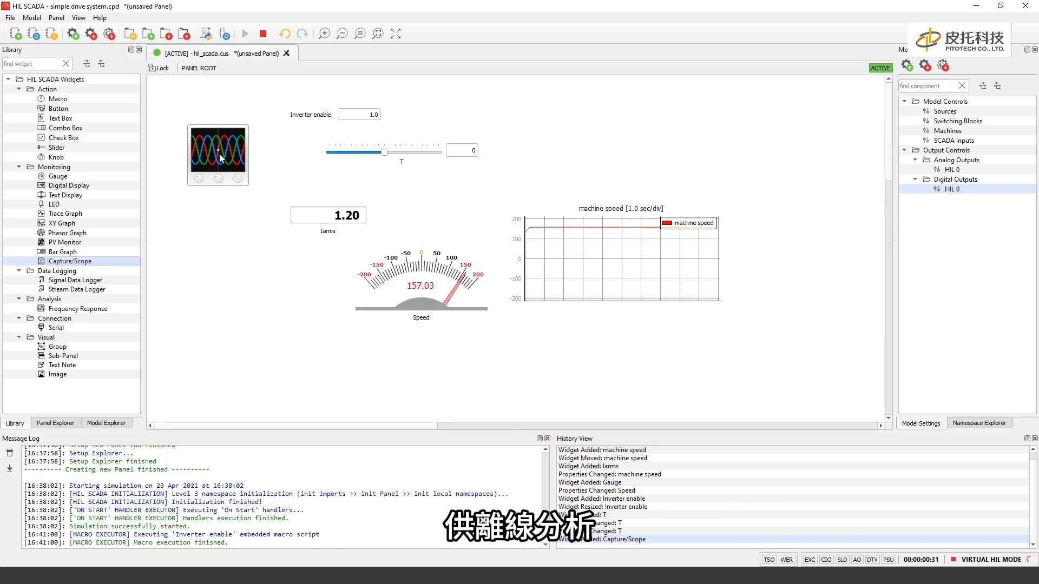
double_click(219, 153)
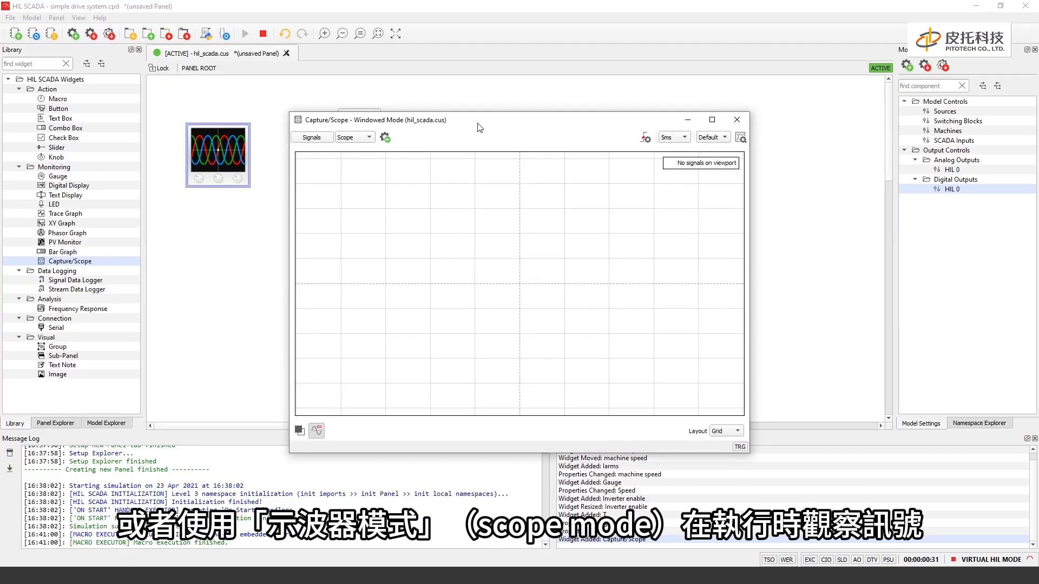
drag(478, 127, 651, 251)
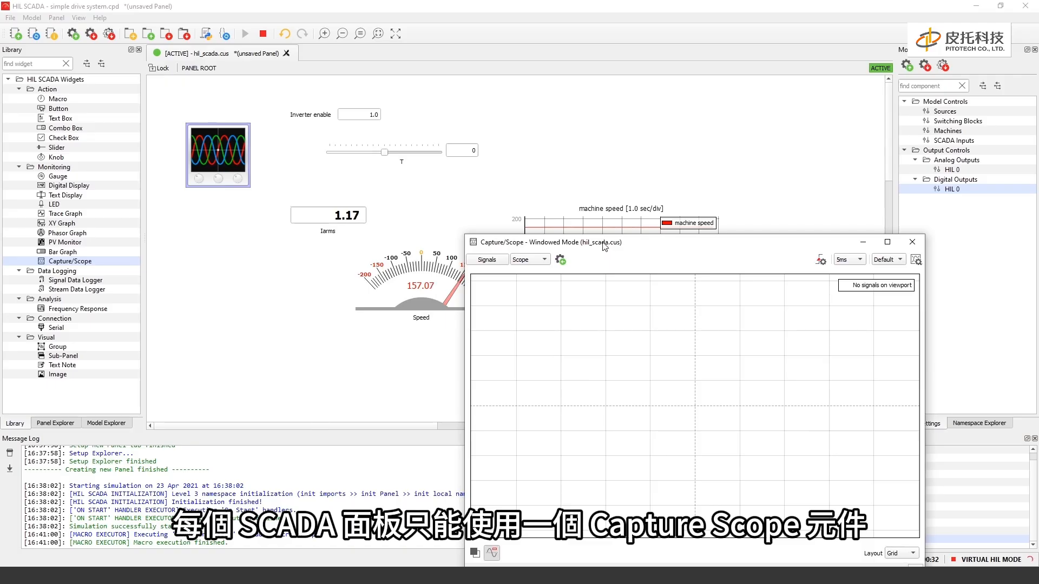
drag(605, 244, 241, 307)
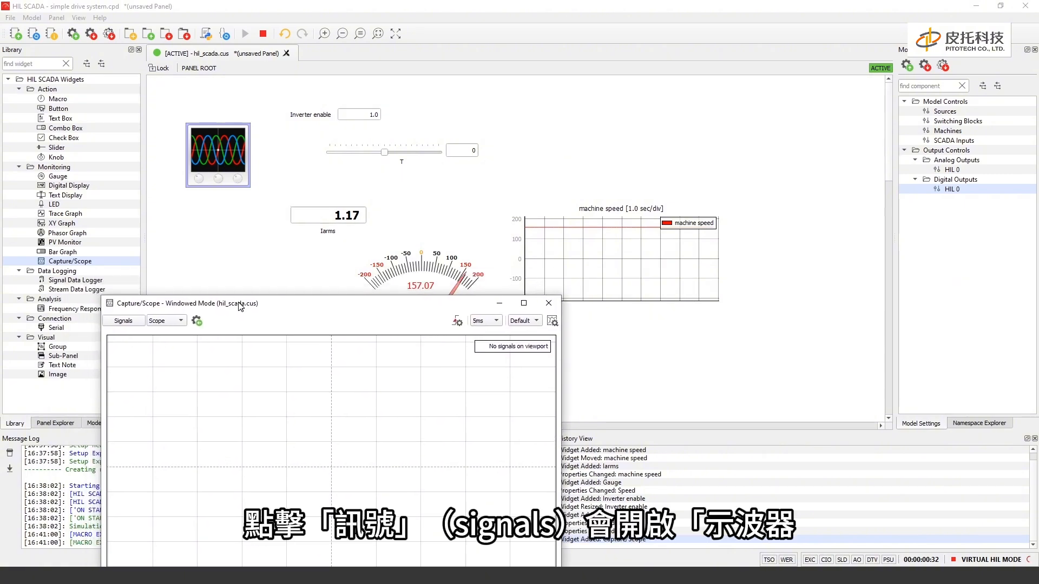
Add Idc as the first analog signal in the scope's signal properties
click(121, 321)
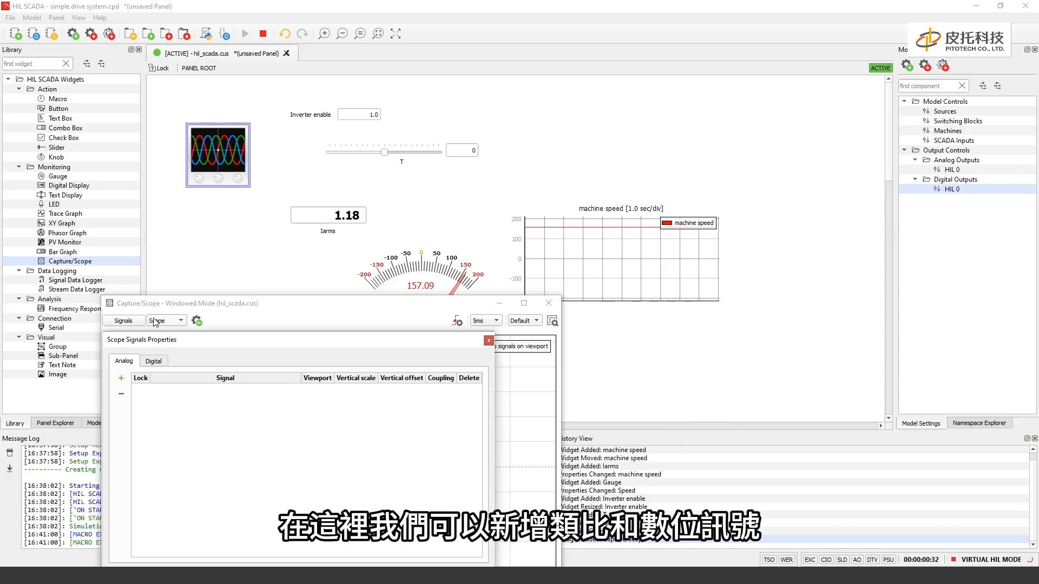
click(121, 379)
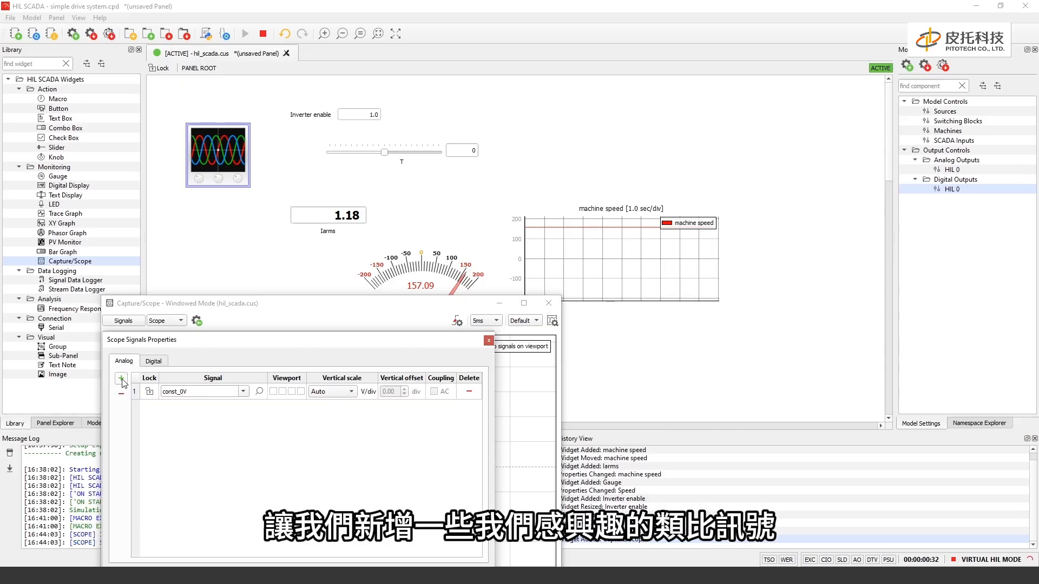
double_click(200, 392)
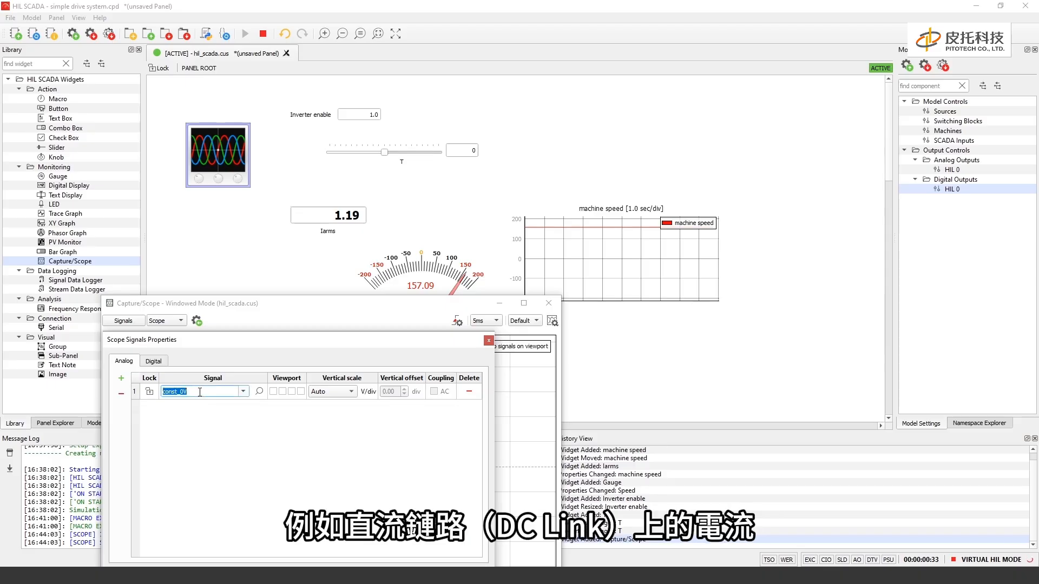
text(Idc)
key(Return)
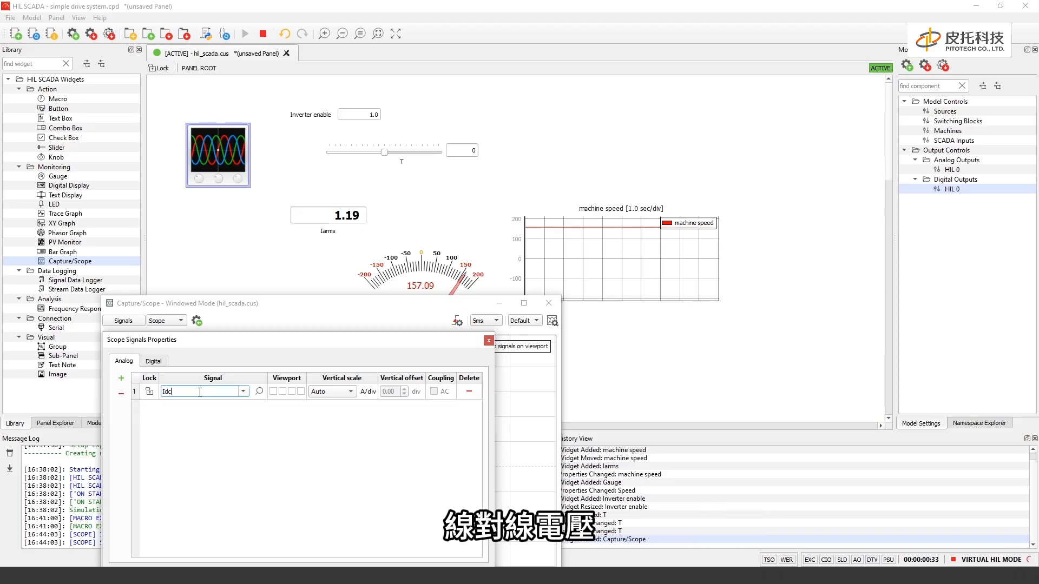
Add Vab as the second analog signal of the scope
click(121, 379)
double_click(187, 408)
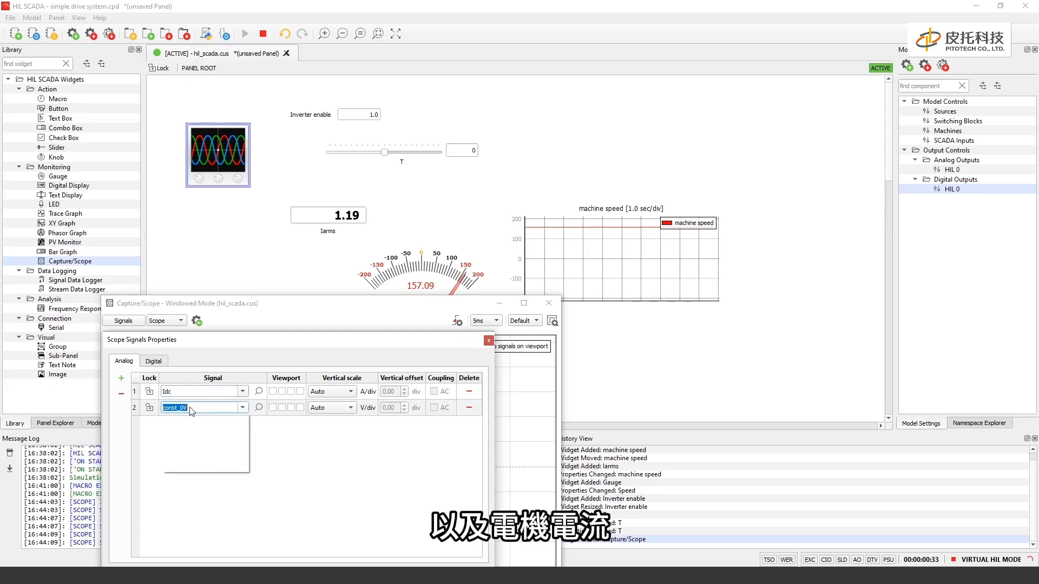
text(Va)
click(186, 417)
Add Iac_rms.Iinst as the third analog signal of the scope
click(121, 379)
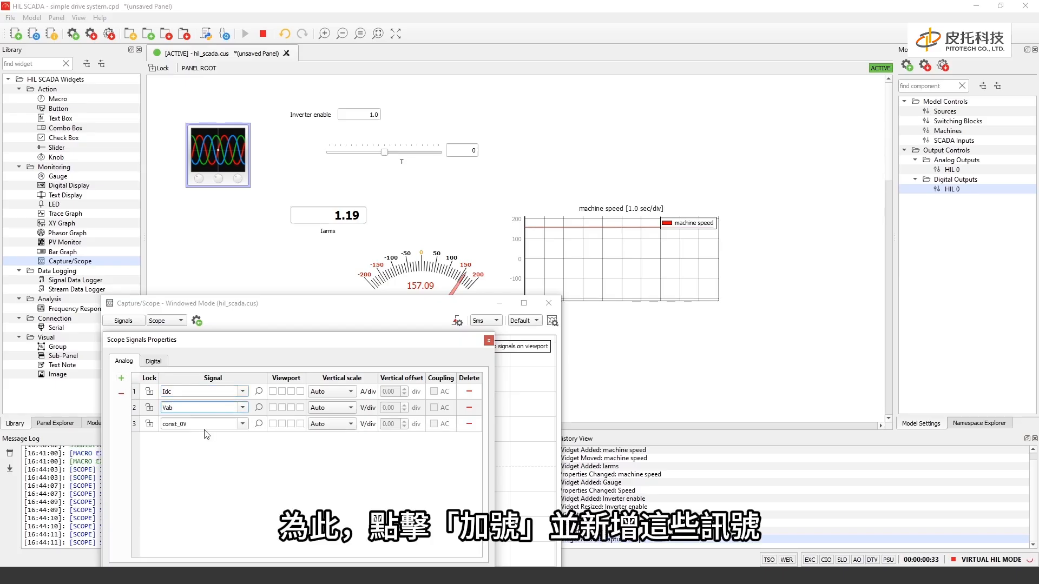
double_click(202, 424)
text(Iac_rms)
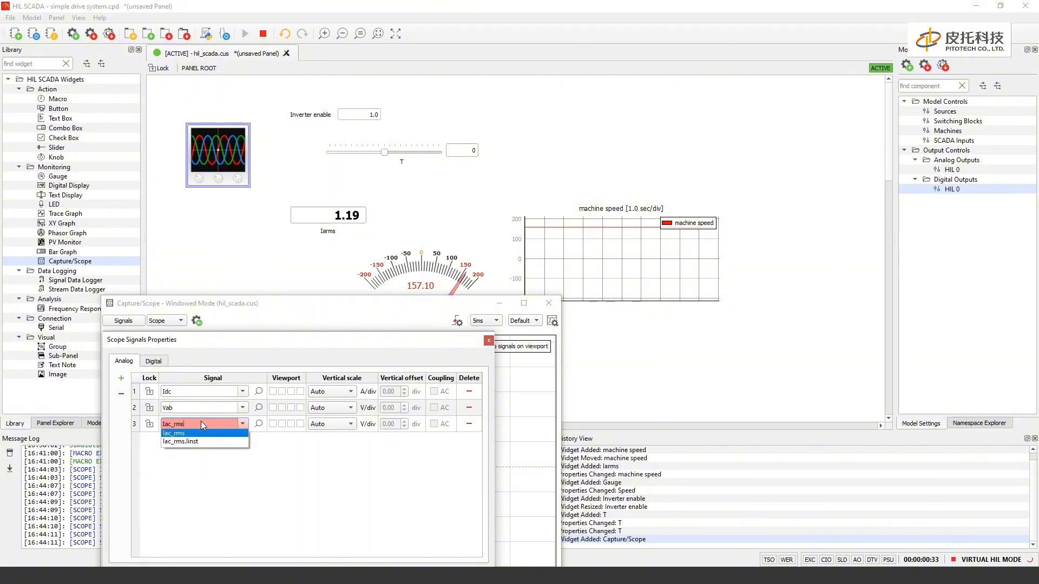
key(Down)
key(Return)
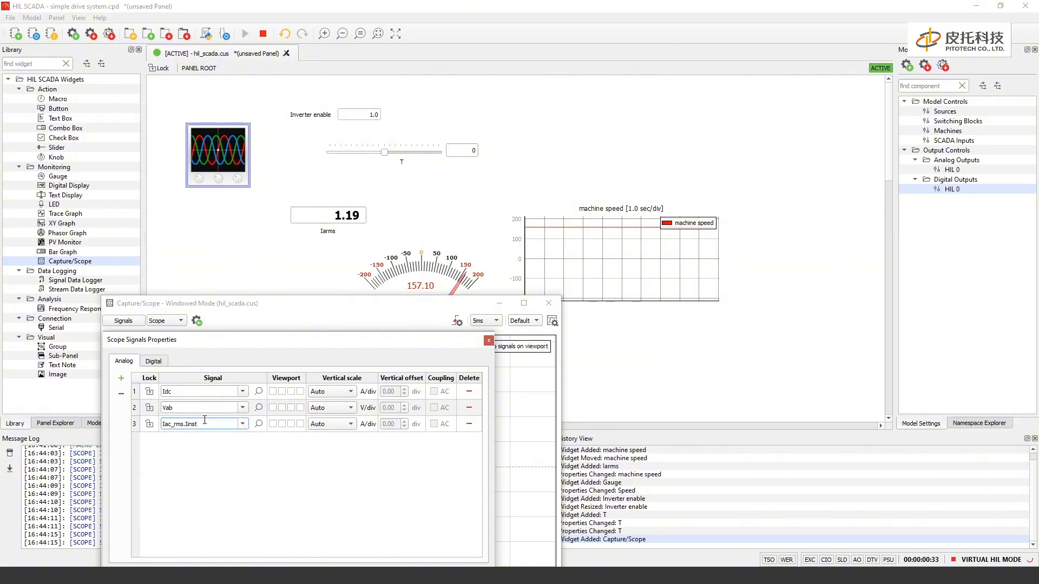
Assign Idc to the first viewport, Vab to the second and Iac_rms.Iinst to the third, and leave the signal properties
click(274, 391)
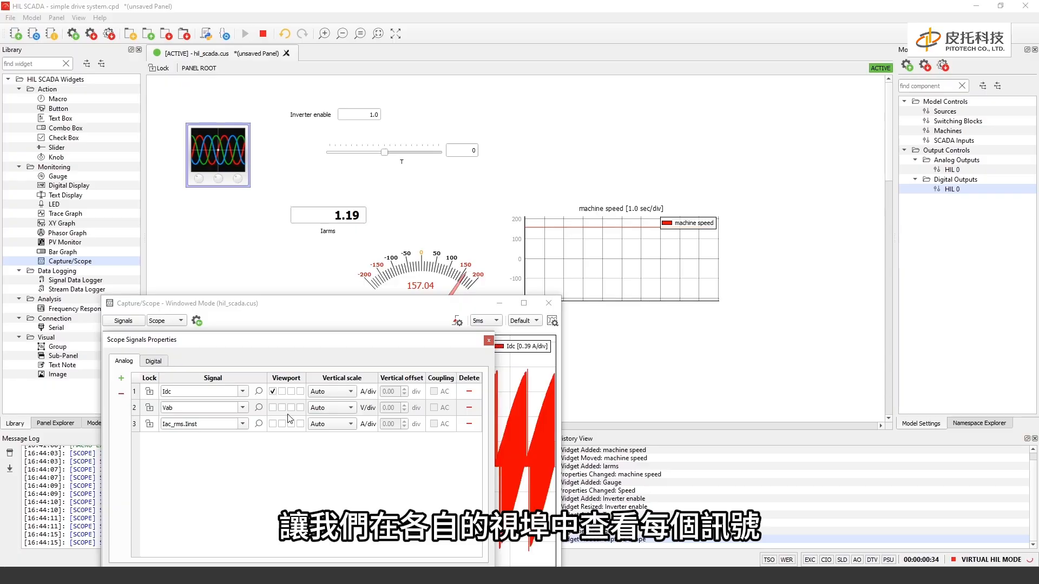
click(282, 407)
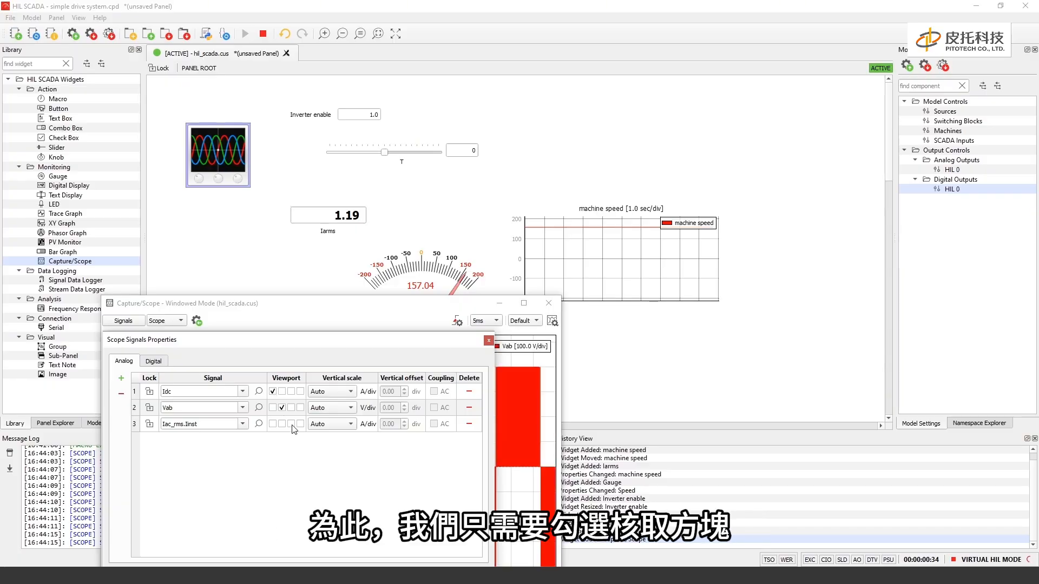
click(292, 424)
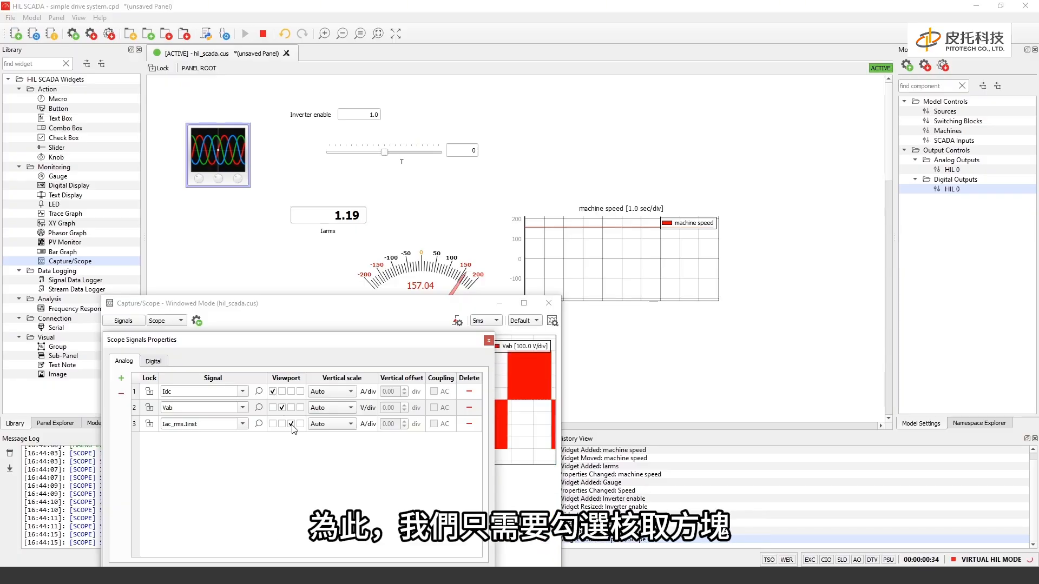
click(379, 308)
Set the scope's time base to 10 ms
drag(380, 308, 569, 101)
click(674, 115)
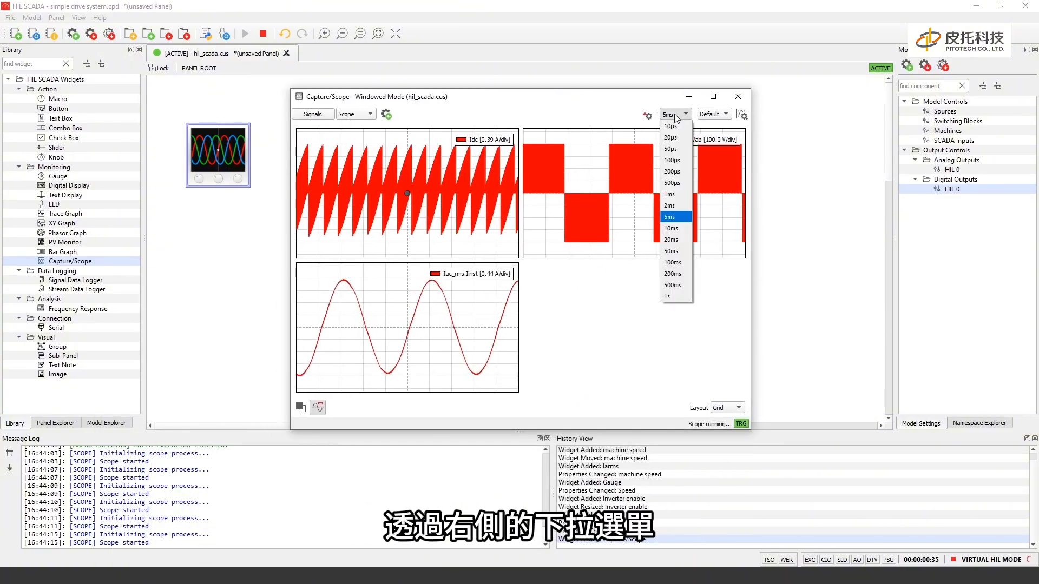
click(671, 228)
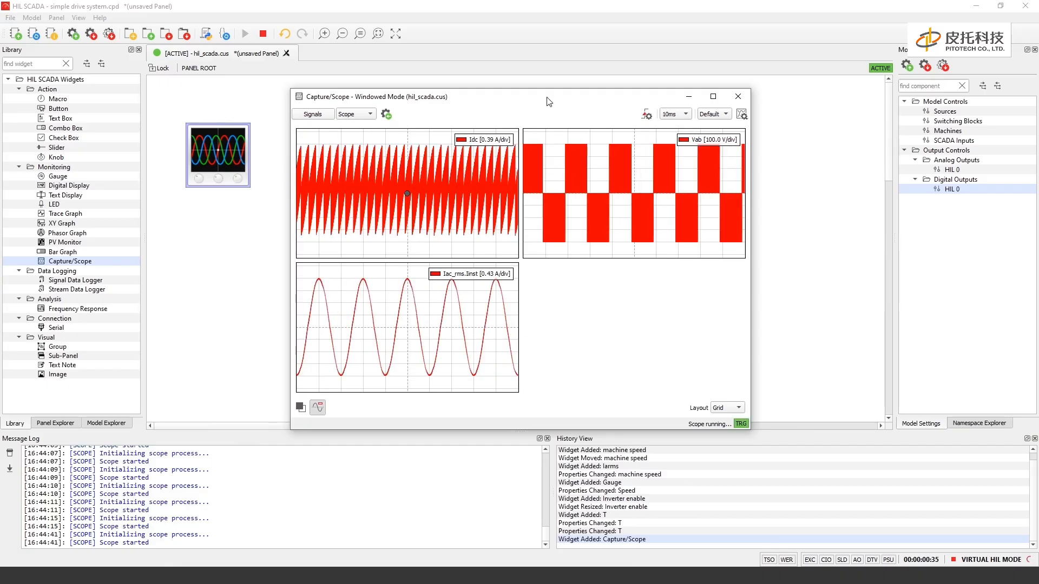
Switch the Capture/Scope widget from Scope to Capture mode and import the Scope settings
drag(549, 101, 532, 189)
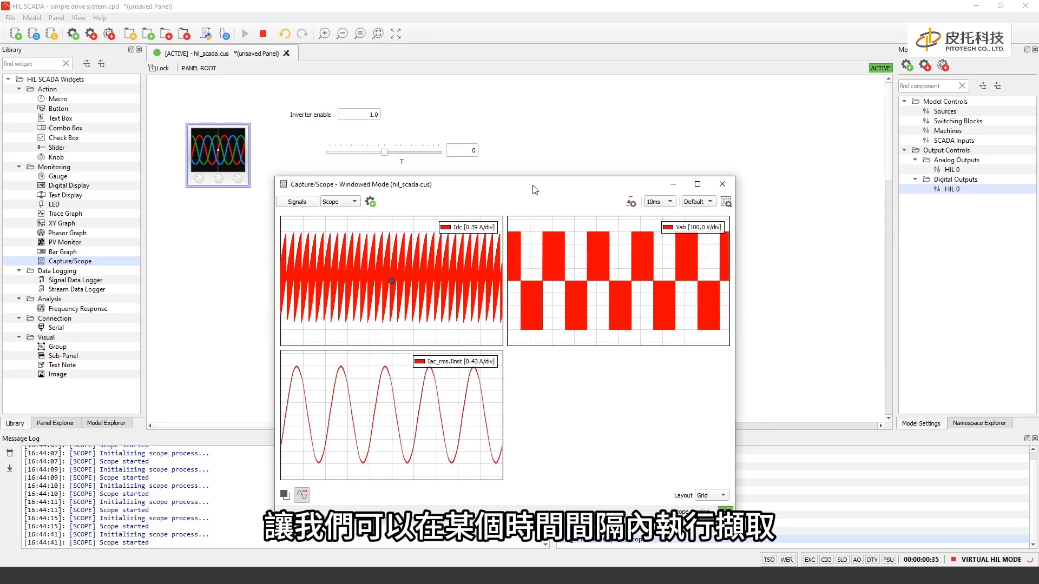
click(338, 202)
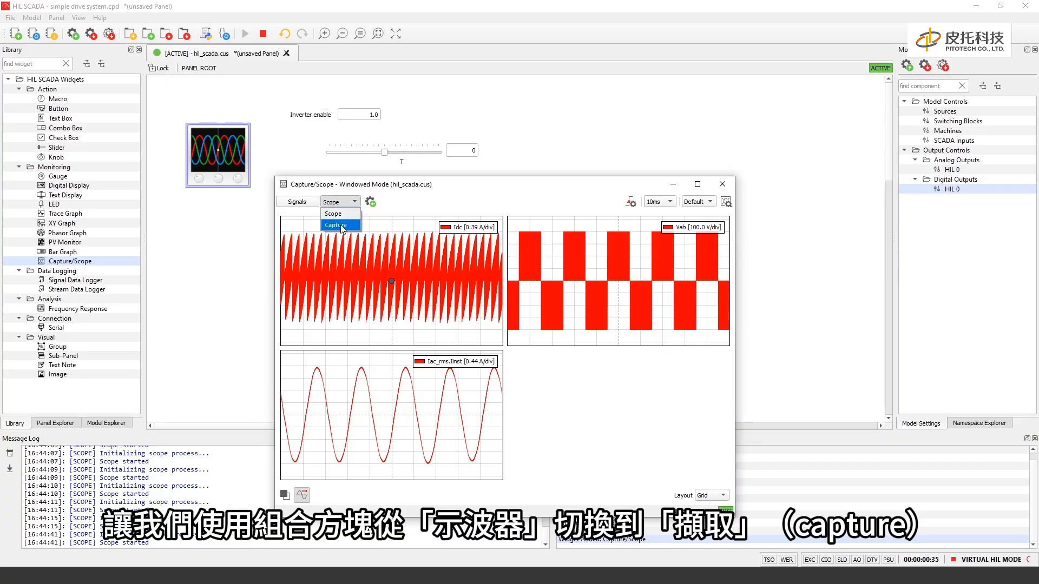
click(335, 225)
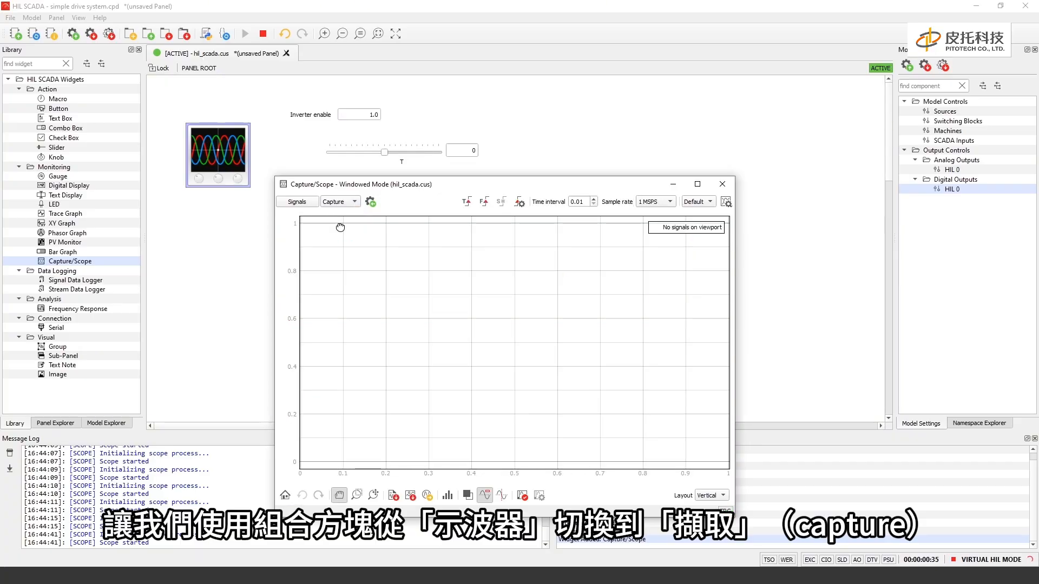
click(371, 203)
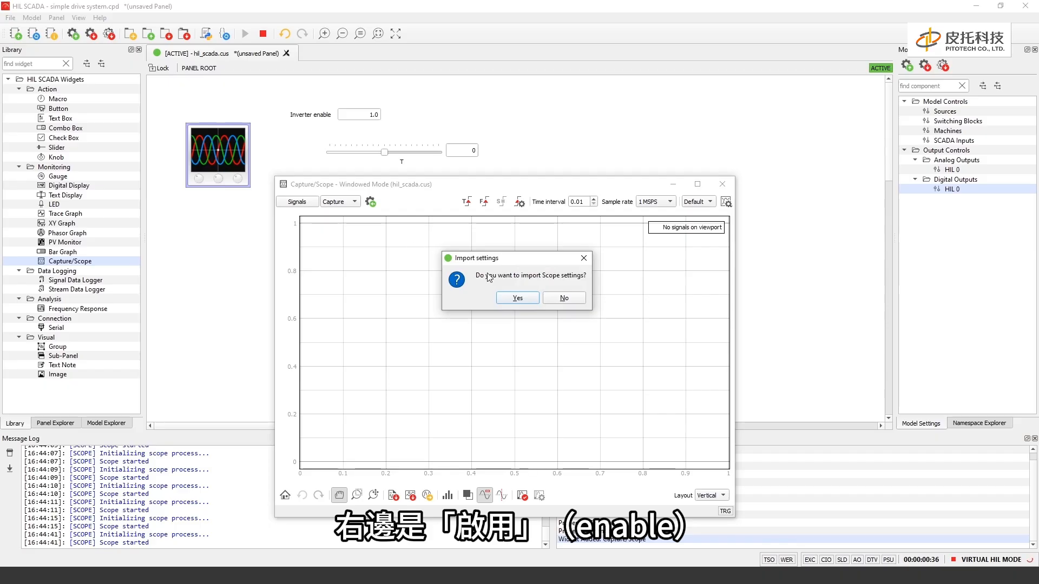
click(518, 298)
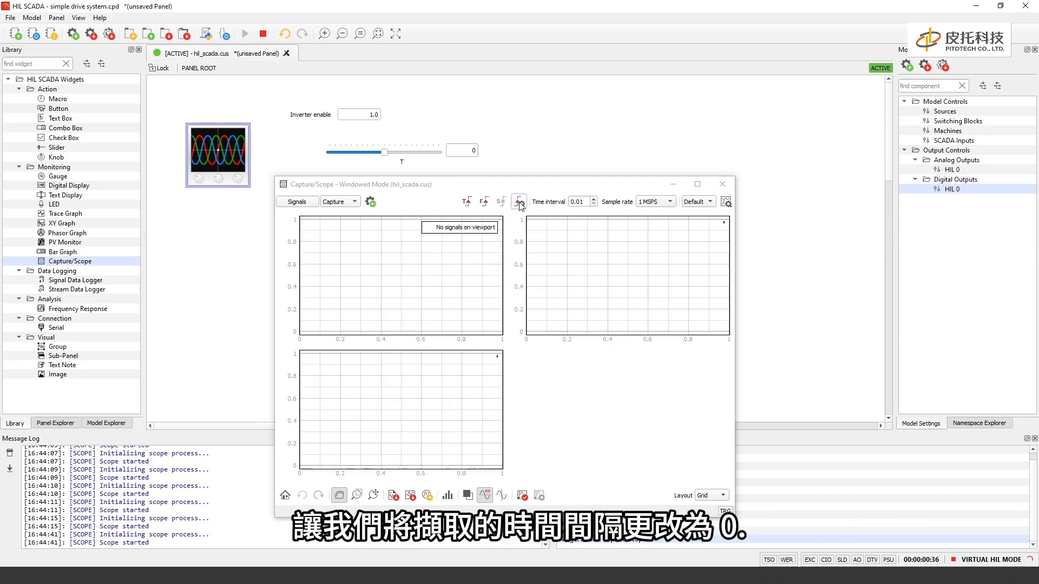
Set the capture time interval to 0.1 with the sample rate kept at 1 MSPS, and capture the signals with a forced trigger
click(580, 202)
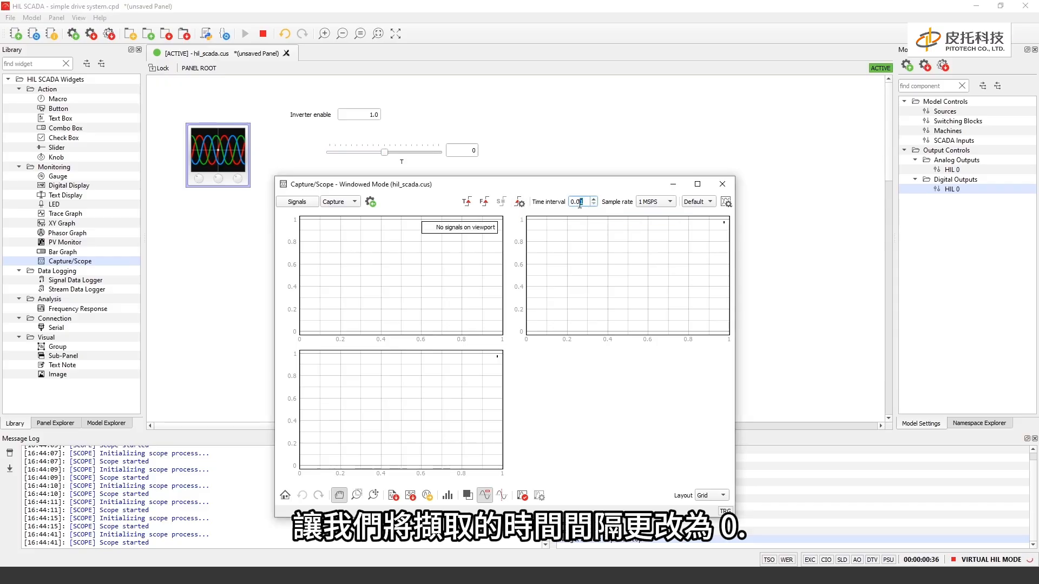
drag(579, 203, 577, 203)
text(1)
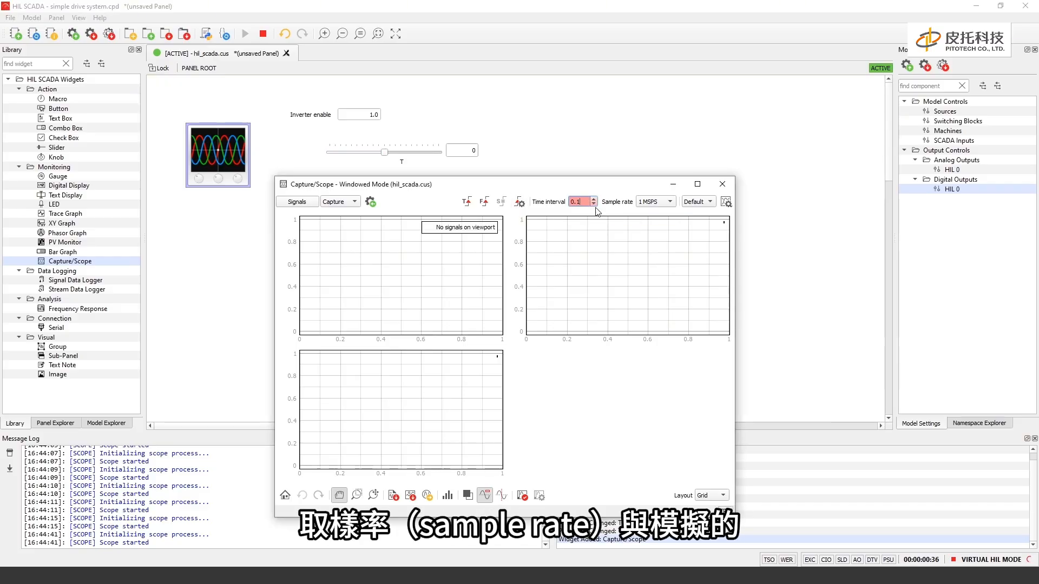
key(Return)
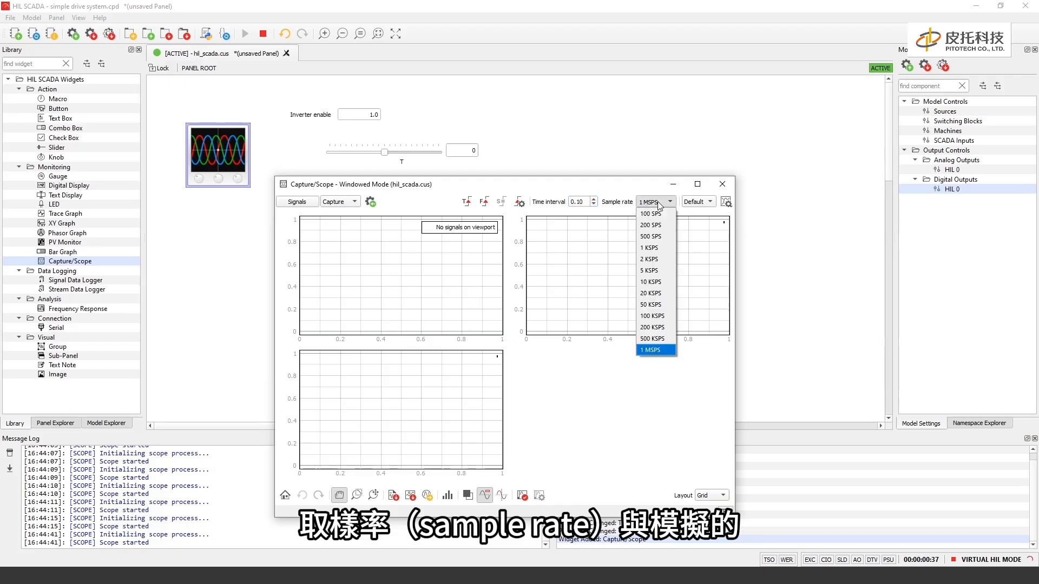
click(658, 202)
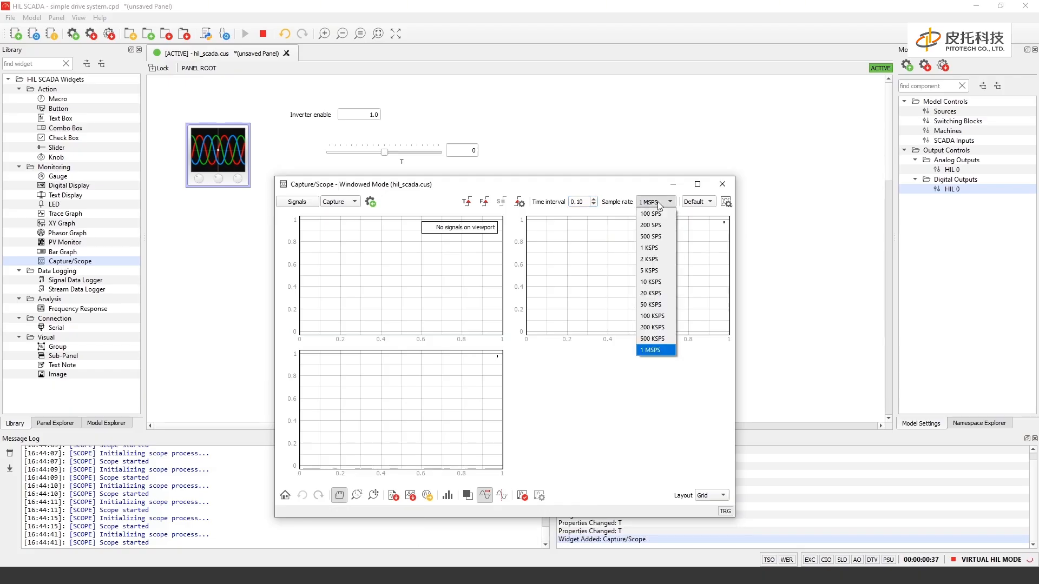
click(658, 203)
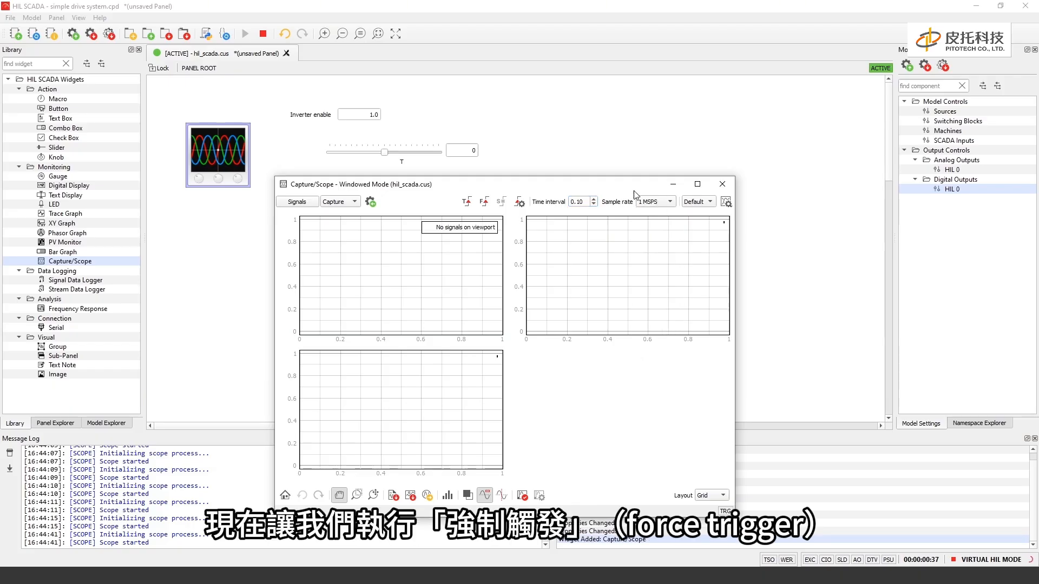
click(491, 204)
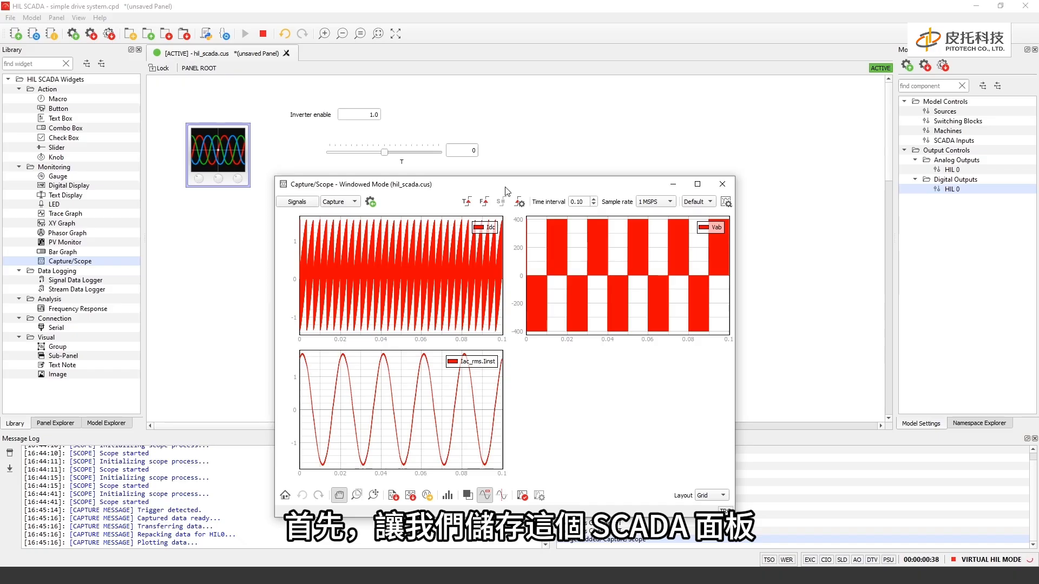
Close the Capture/Scope window and save the panel as SCADA_panel in the simple drive system folder
click(722, 185)
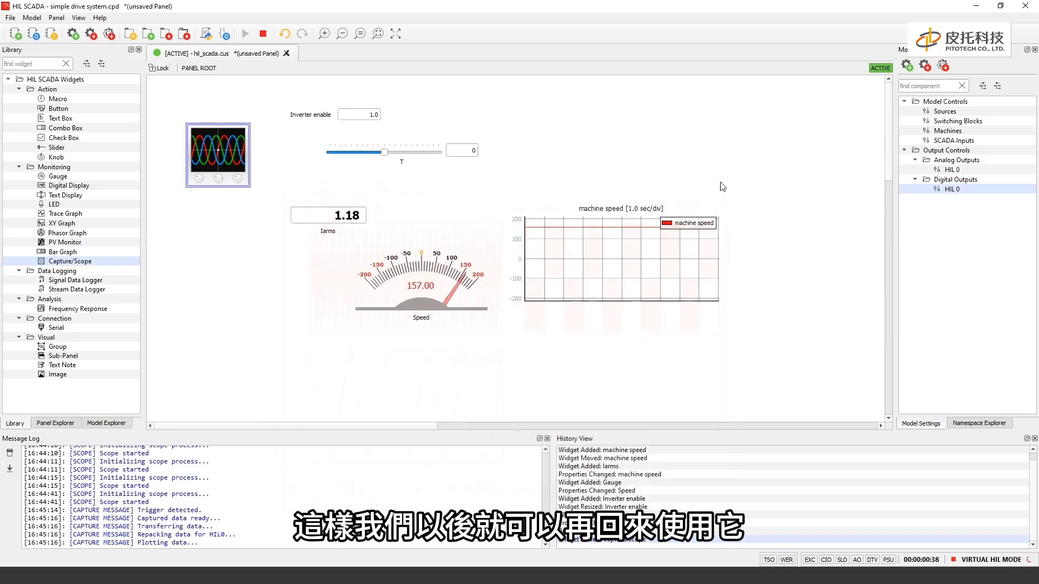
click(264, 103)
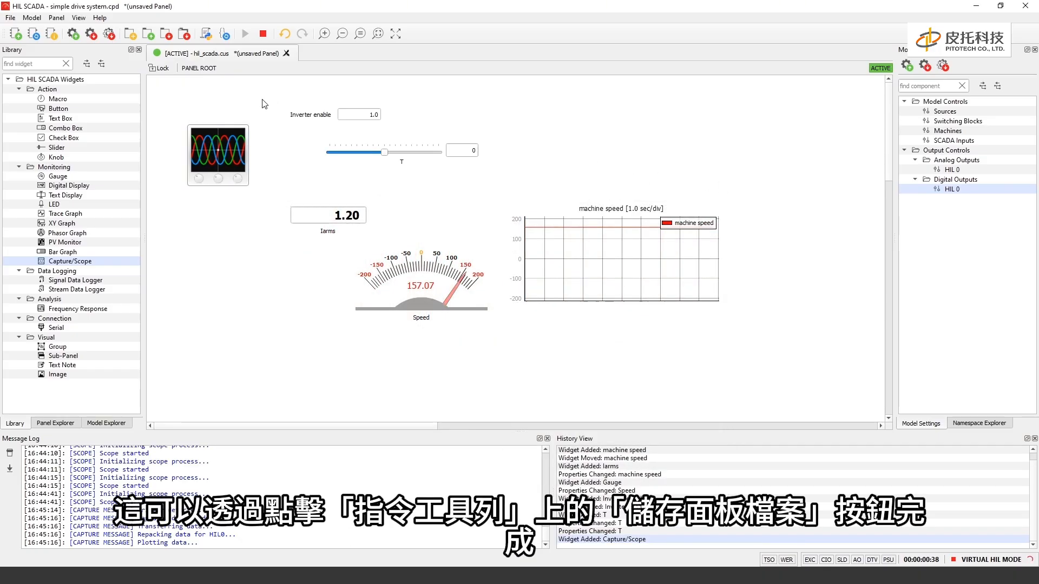
click(184, 35)
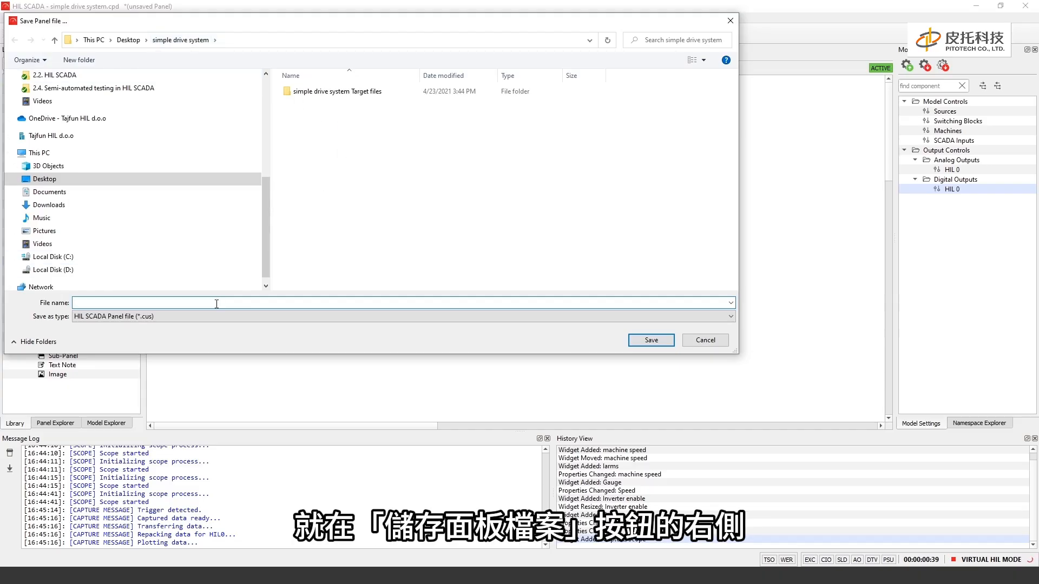
text(SCADA)
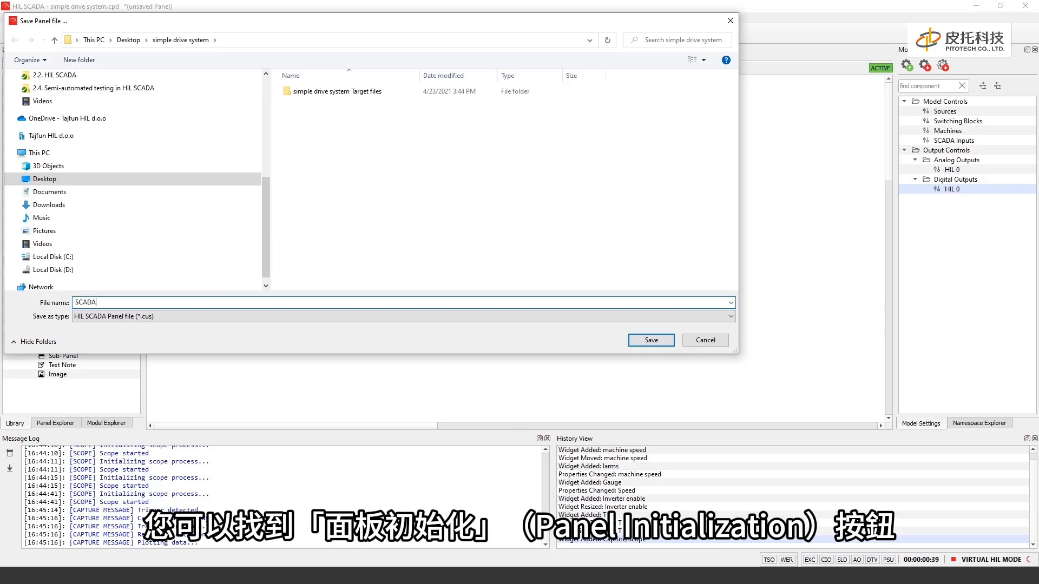
text(_panel)
key(Return)
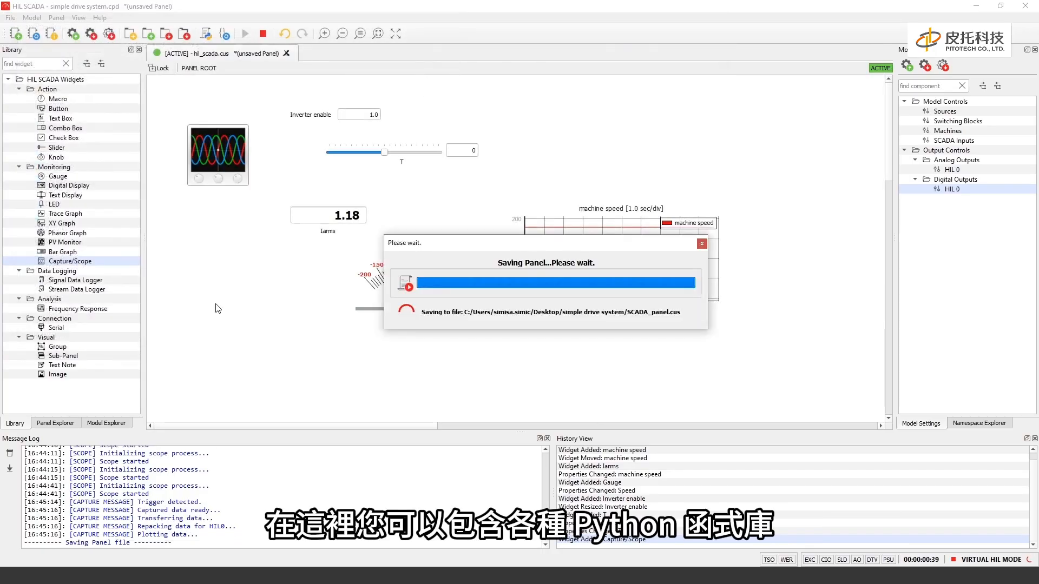
Examine the Panel Initialization script of the saved panel, including its notes on imported modules, and leave it
click(206, 34)
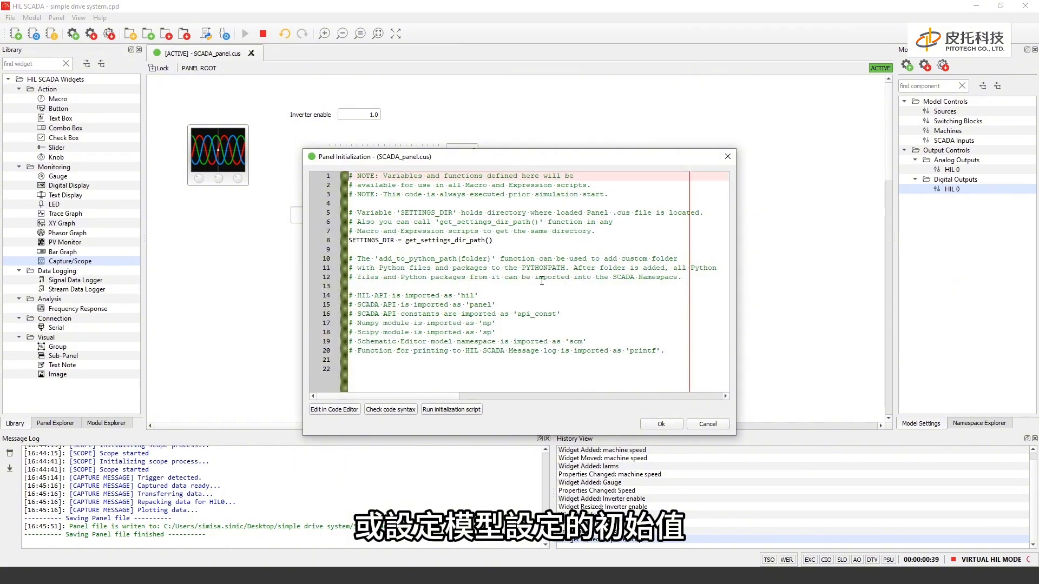
click(669, 351)
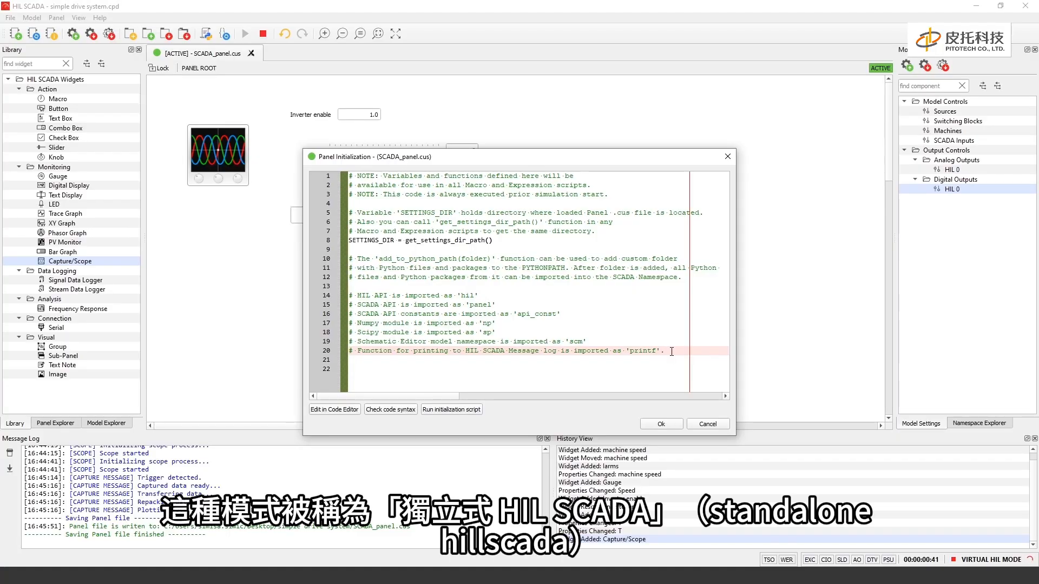
click(663, 422)
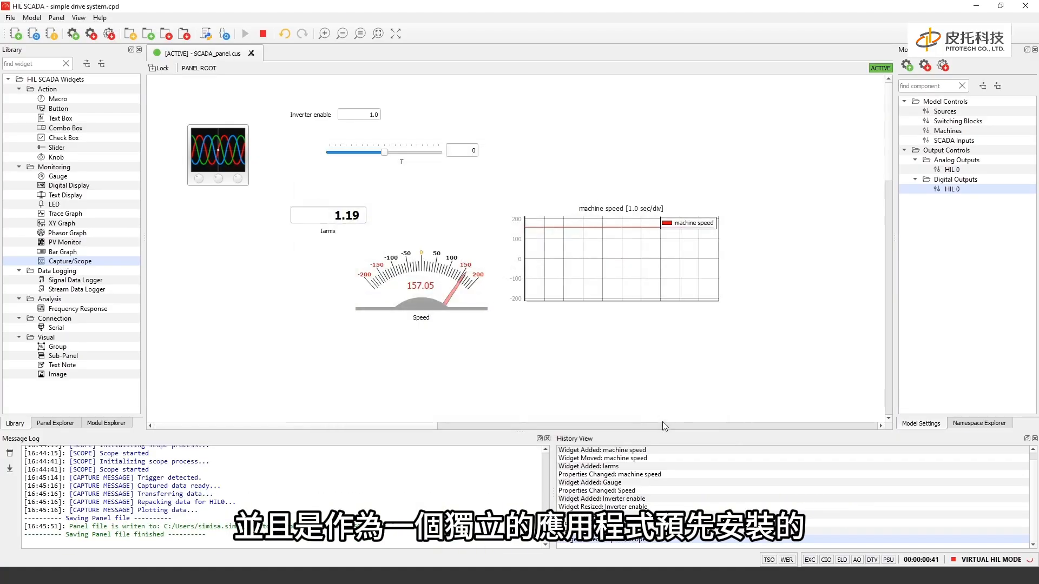